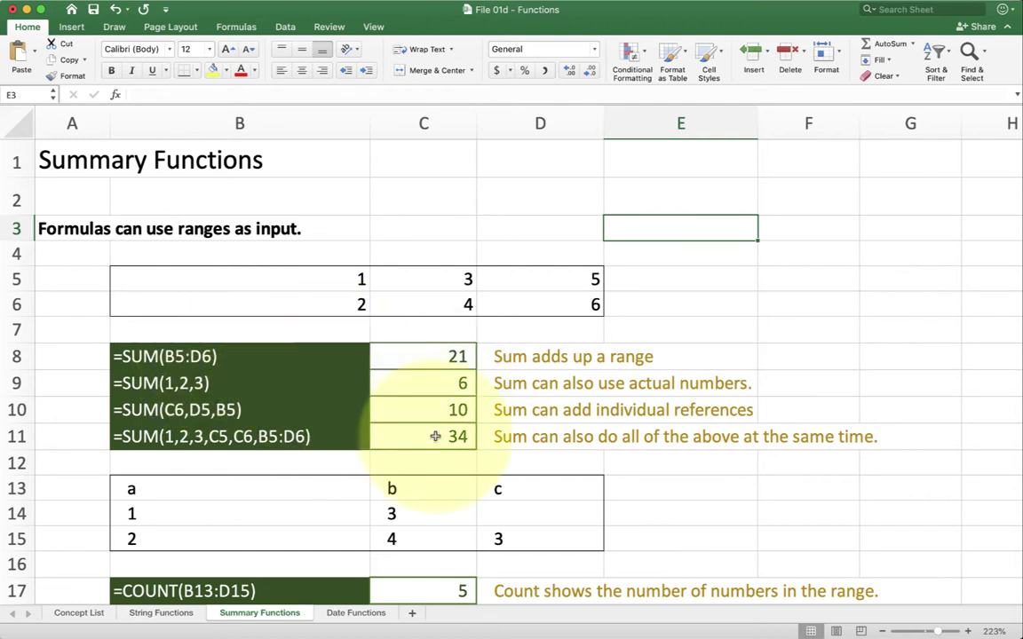
Try replacing C8's B5:D6 reference with a1:c4, then point the SUM back at B5:D6.
left_click(435, 364)
double_click(423, 359)
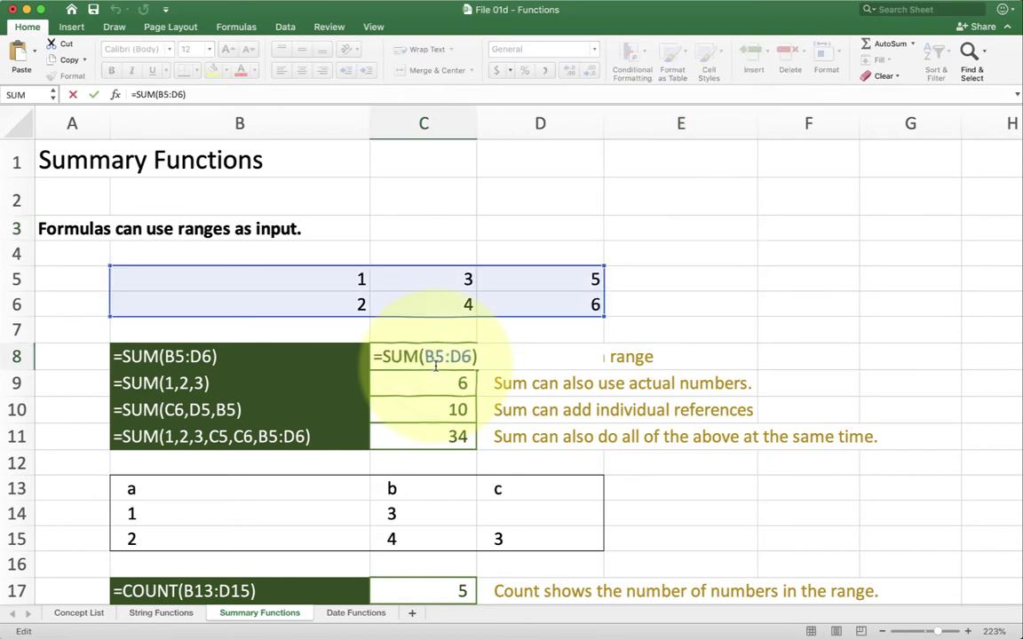
left_click_drag(423, 358, 468, 362)
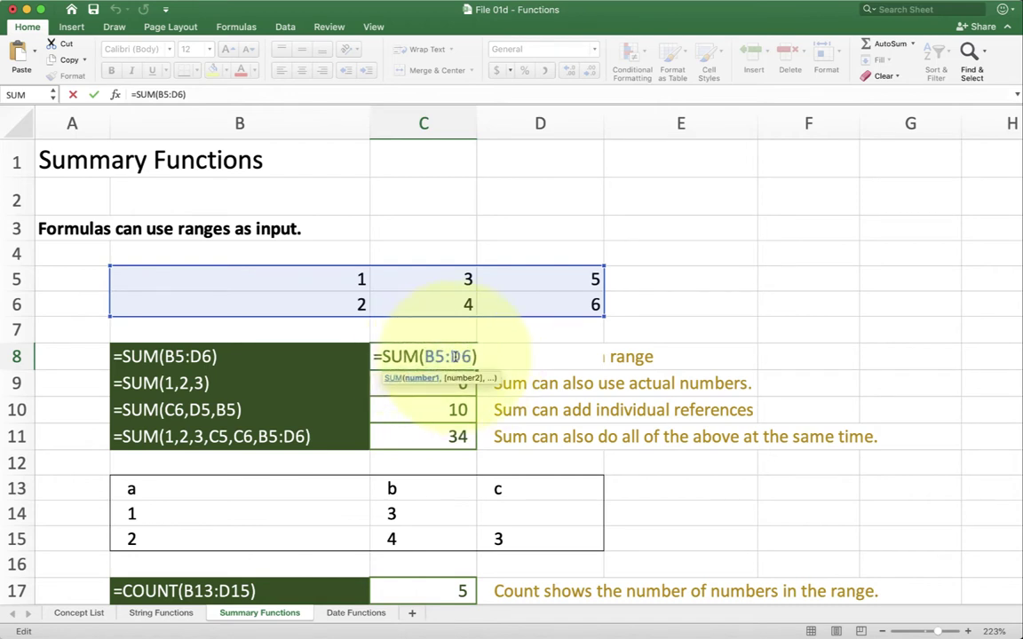
left_click_drag(424, 356, 470, 356)
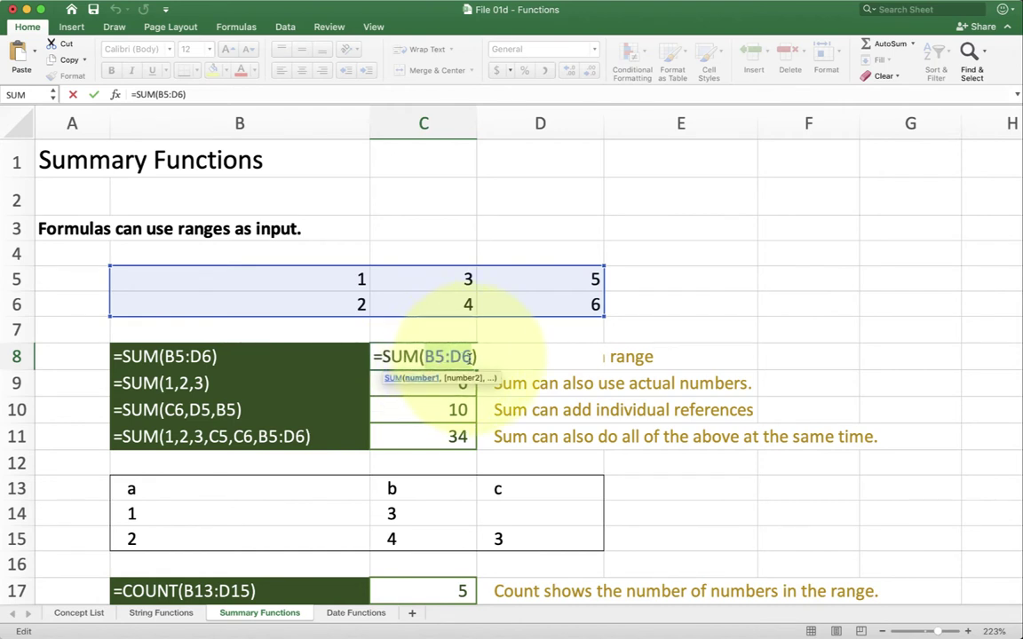
key("BackSpace")
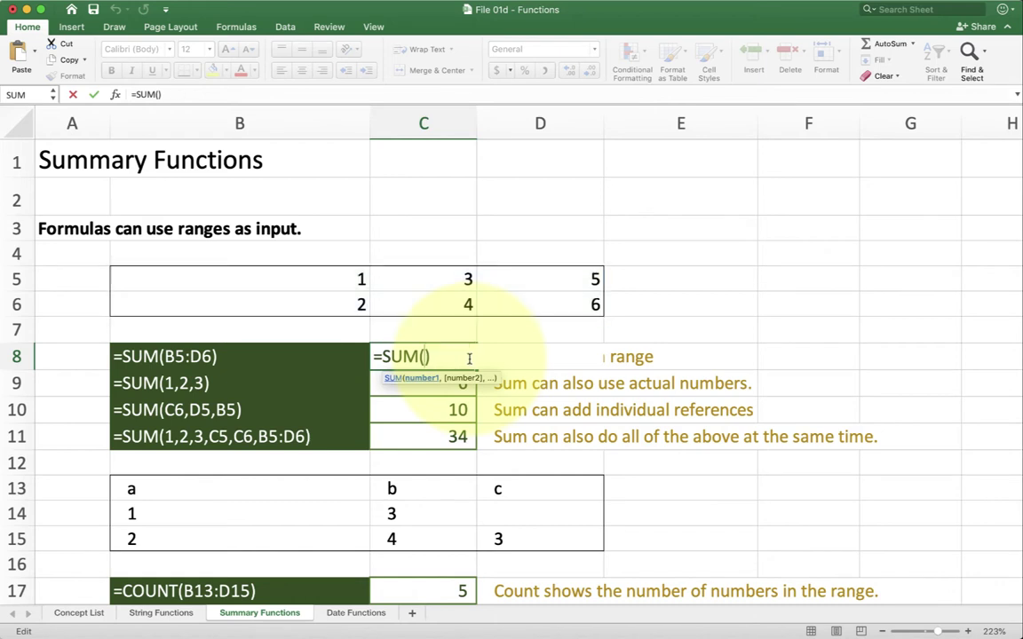
type("a1:c4")
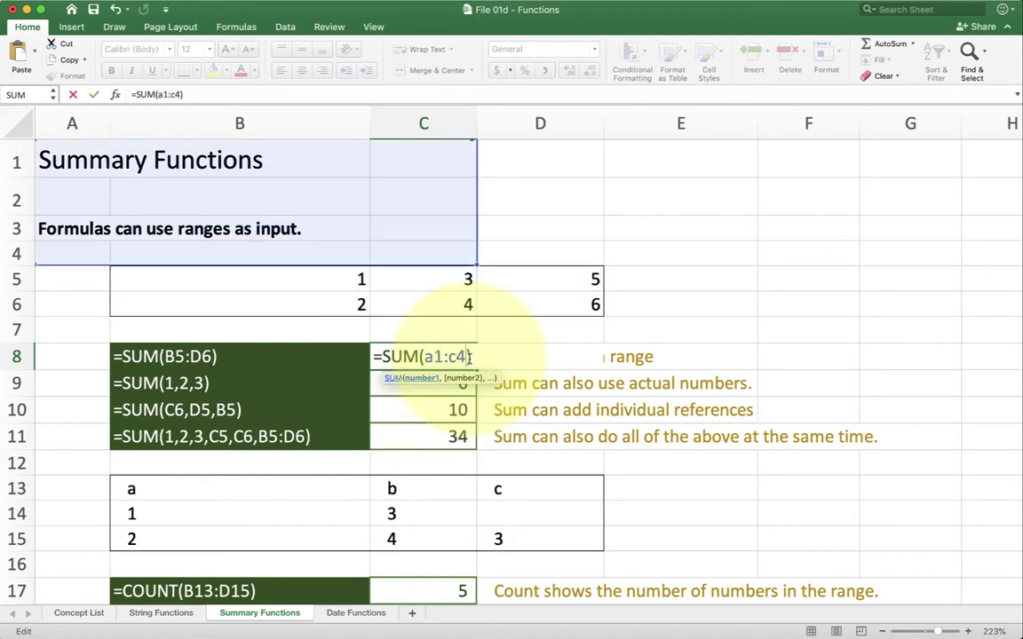
key("BackSpace")
key("BackSpace")
key("BackSpace")
key("BackSpace")
key("BackSpace")
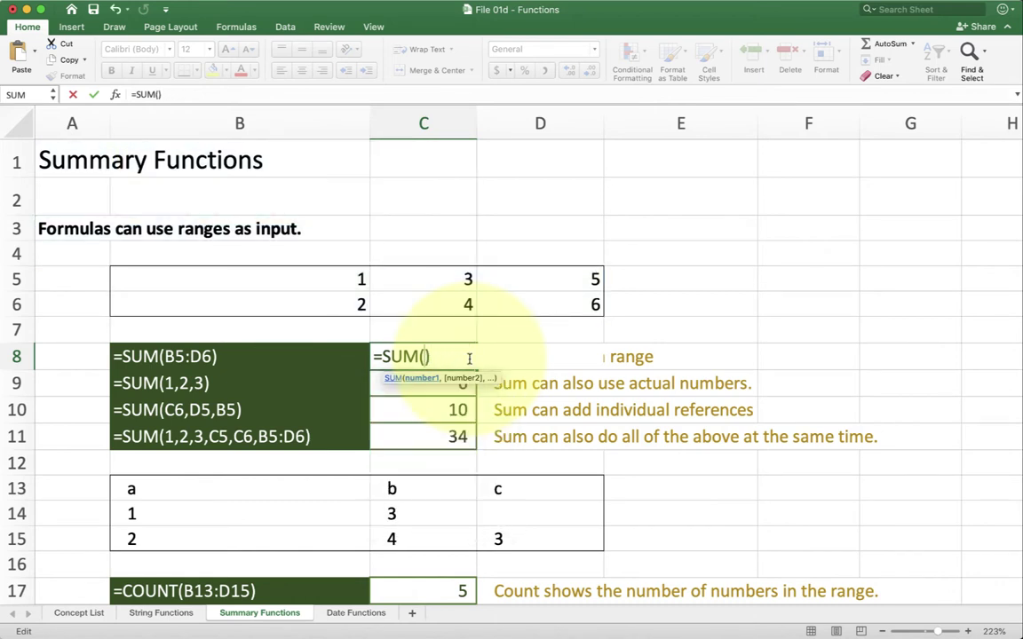
left_click_drag(337, 279, 521, 307)
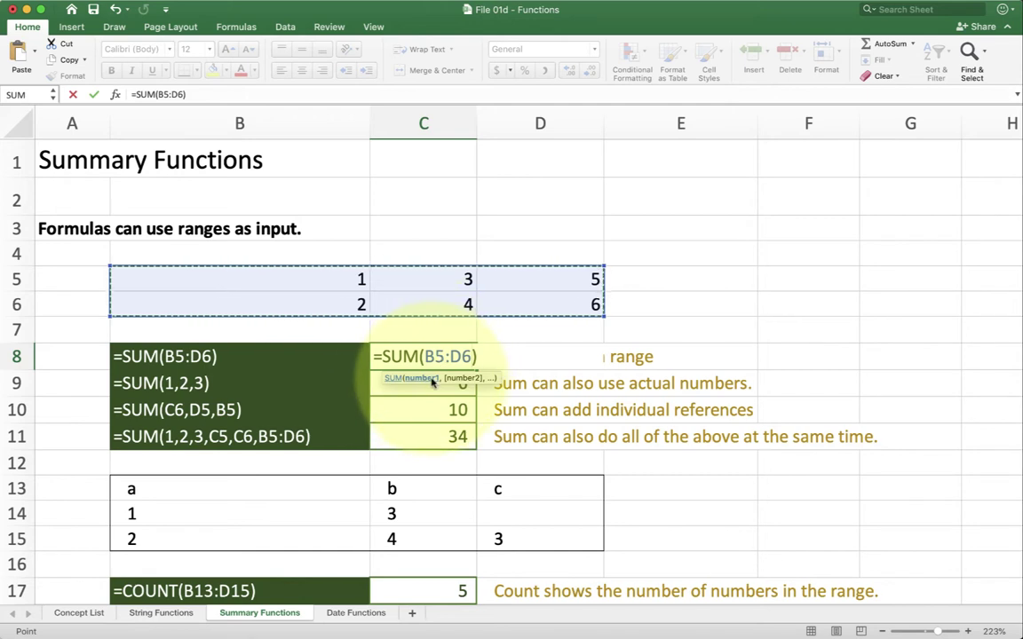
Add extra arguments ', 1, b14' to C8's SUM, then cancel to keep =SUM(B5:D6).
type(", ")
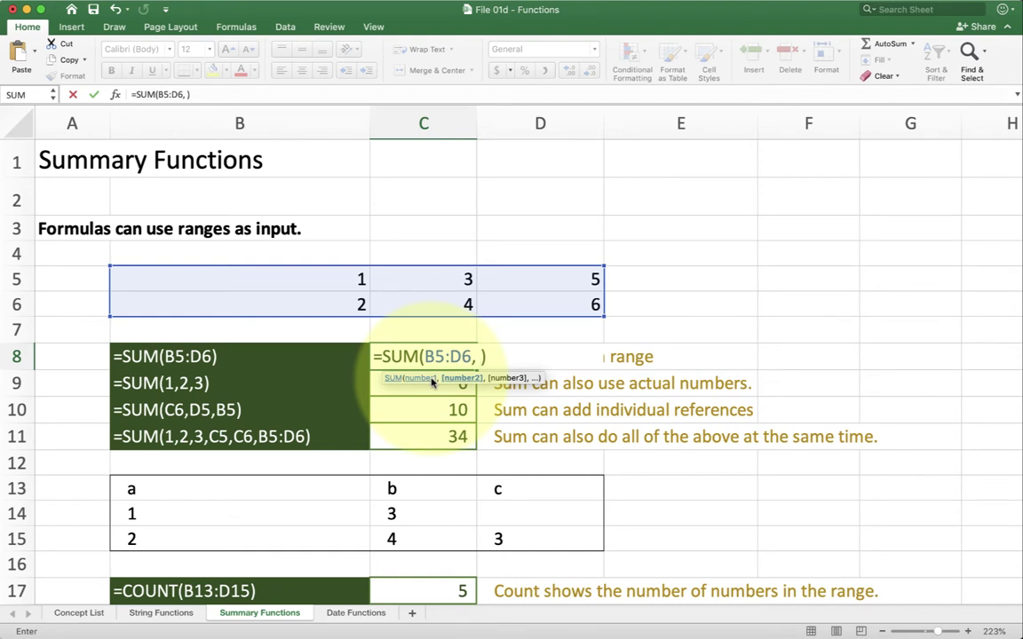
type("1, ")
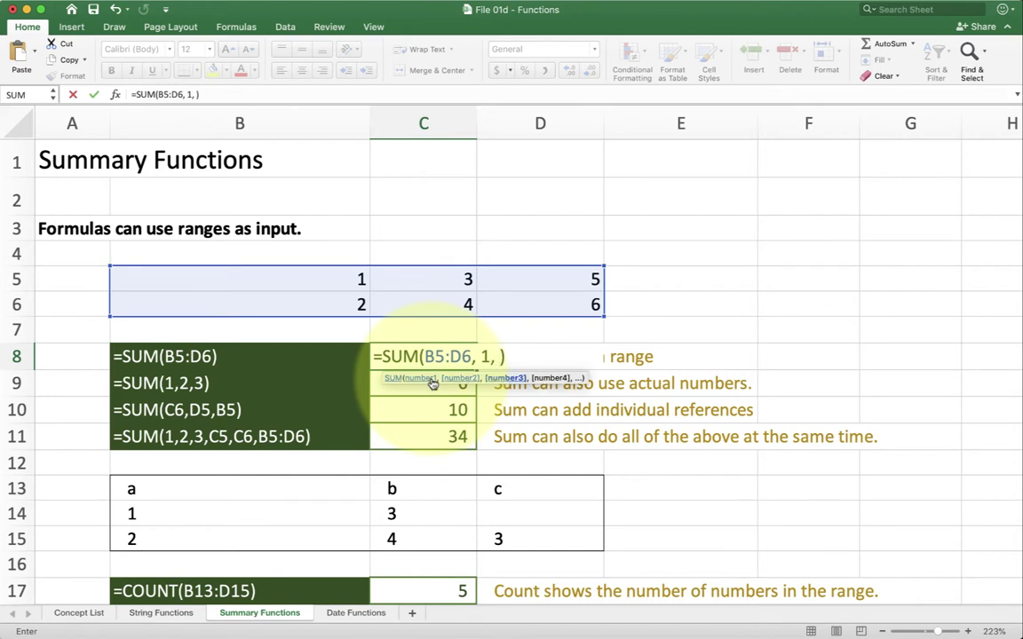
type("b14")
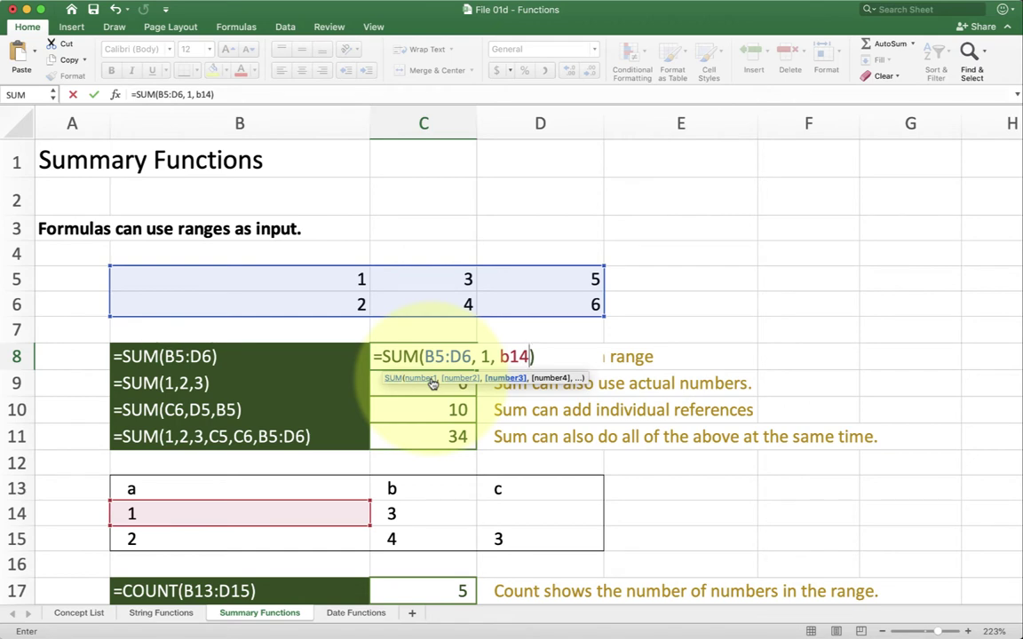
left_click(470, 359)
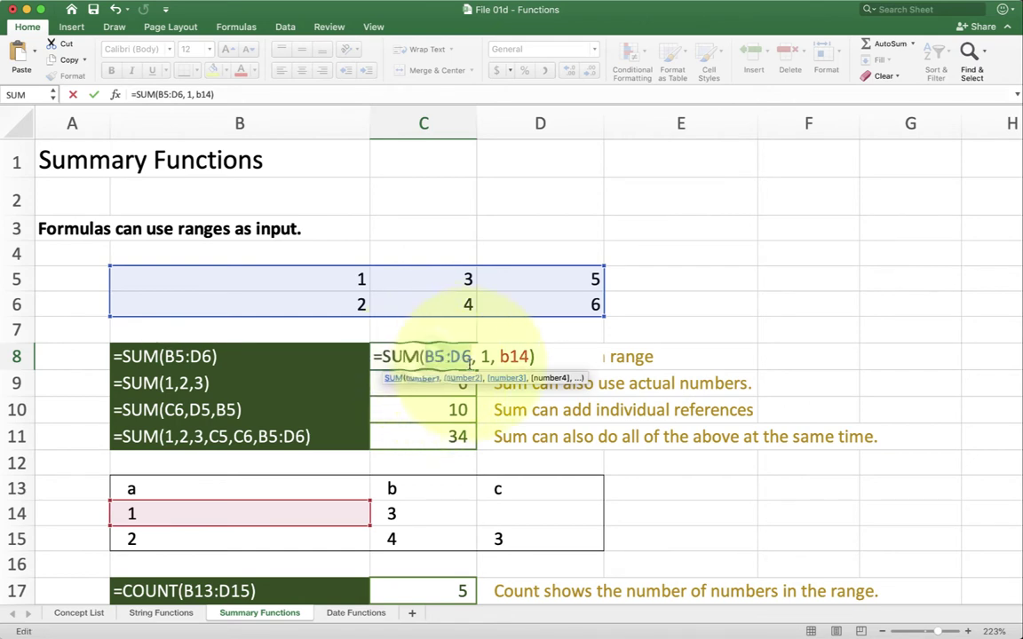
double_click(484, 356)
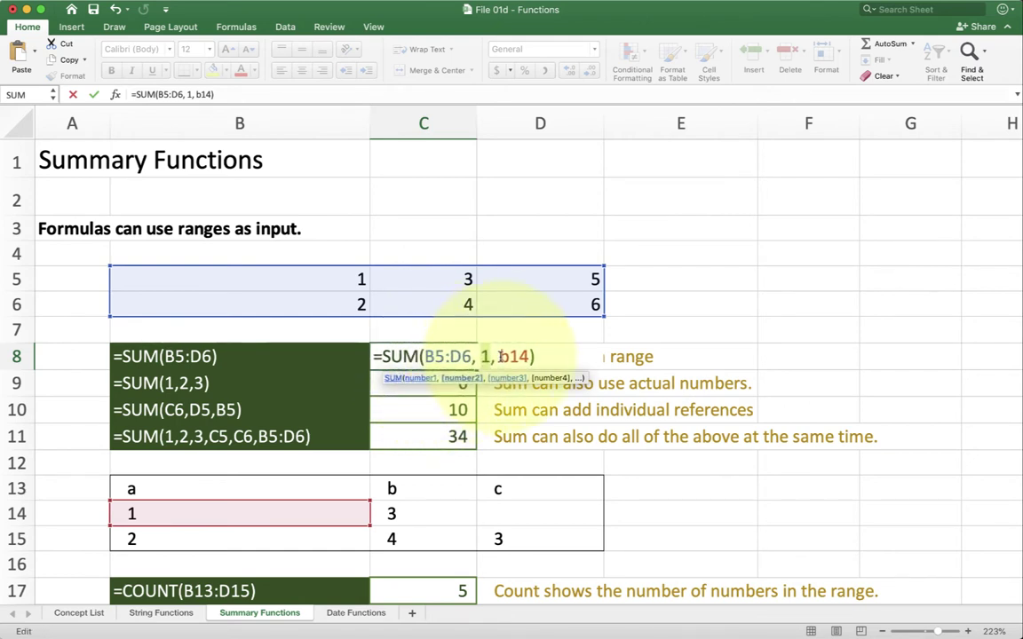
key("Escape")
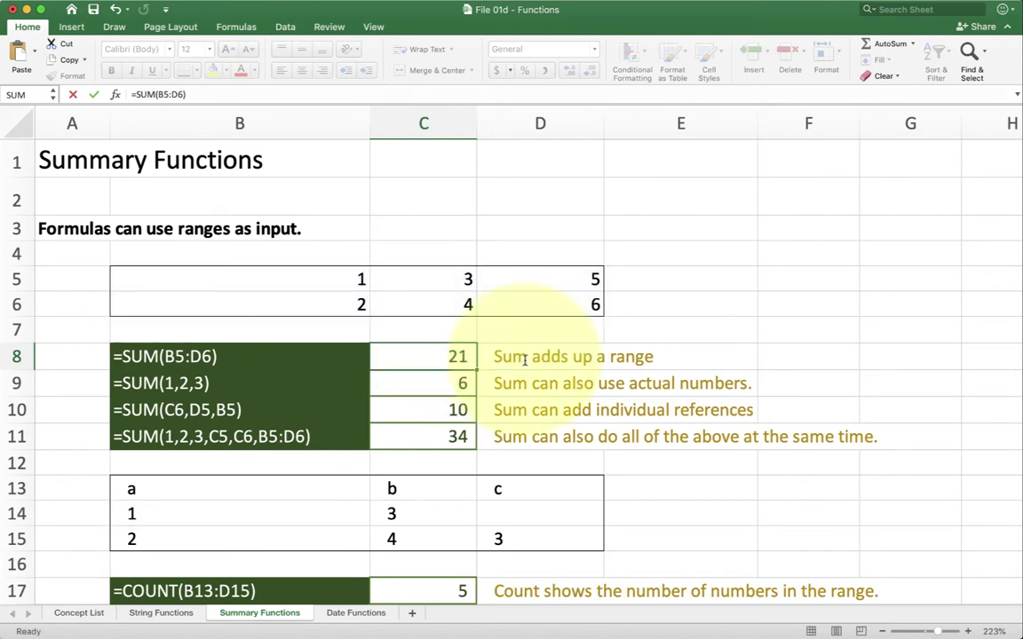
Inspect the combined SUM in C11 and the COUNT formula in C17, leaving both unchanged.
scroll(418, 444, "down", 1)
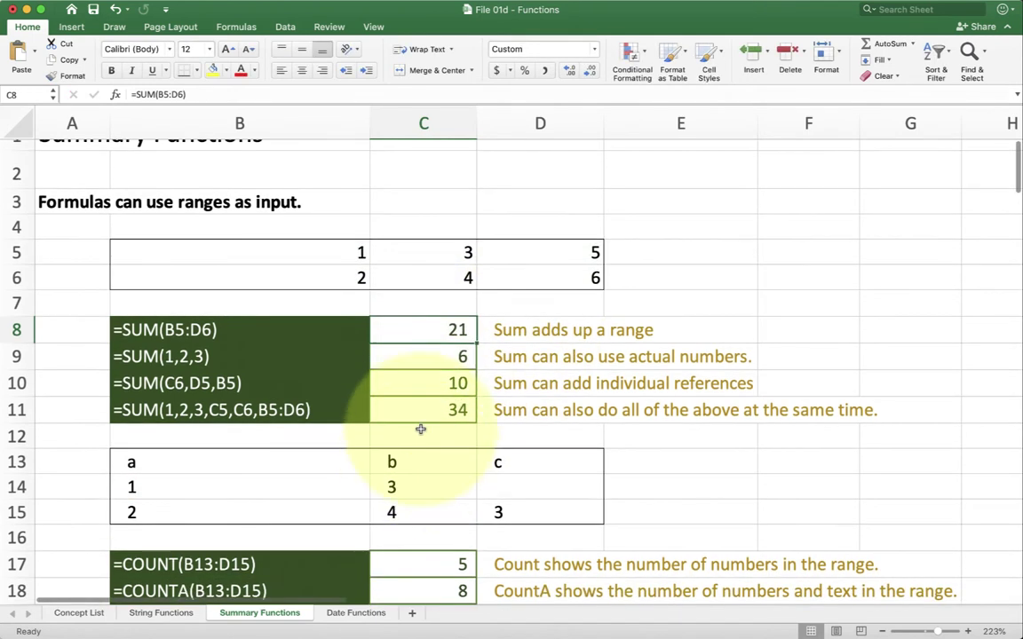
left_click(418, 409)
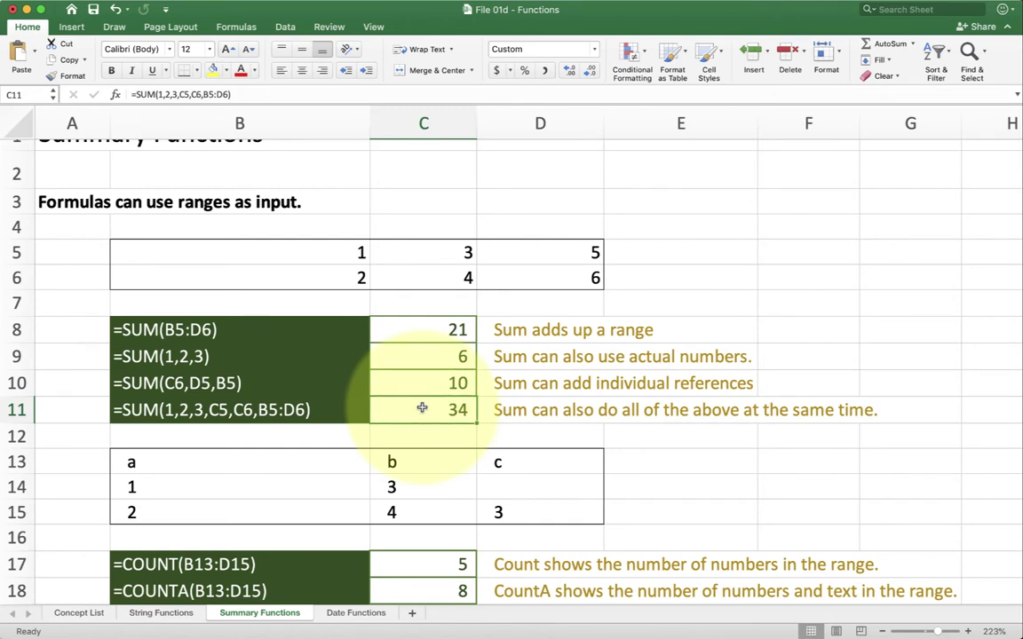
scroll(421, 407, "down", 7)
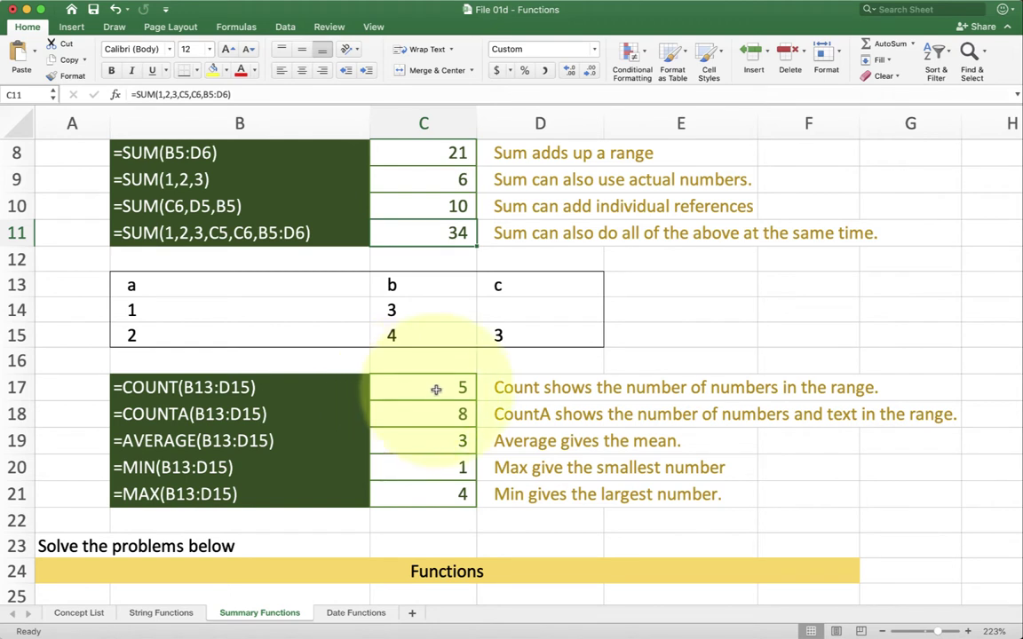
left_click(436, 389)
double_click(436, 390)
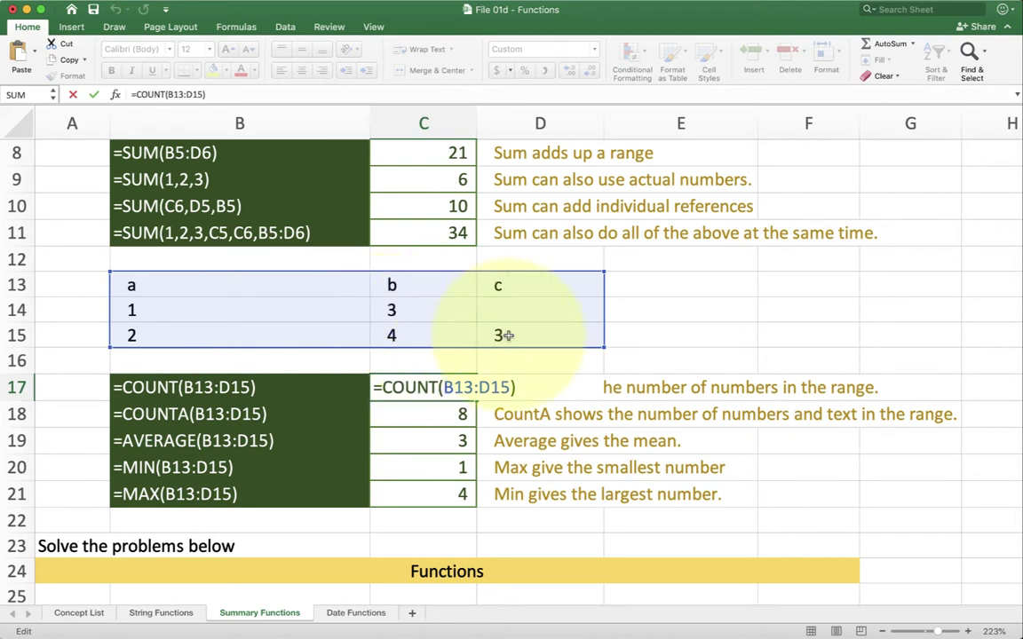
key("Return")
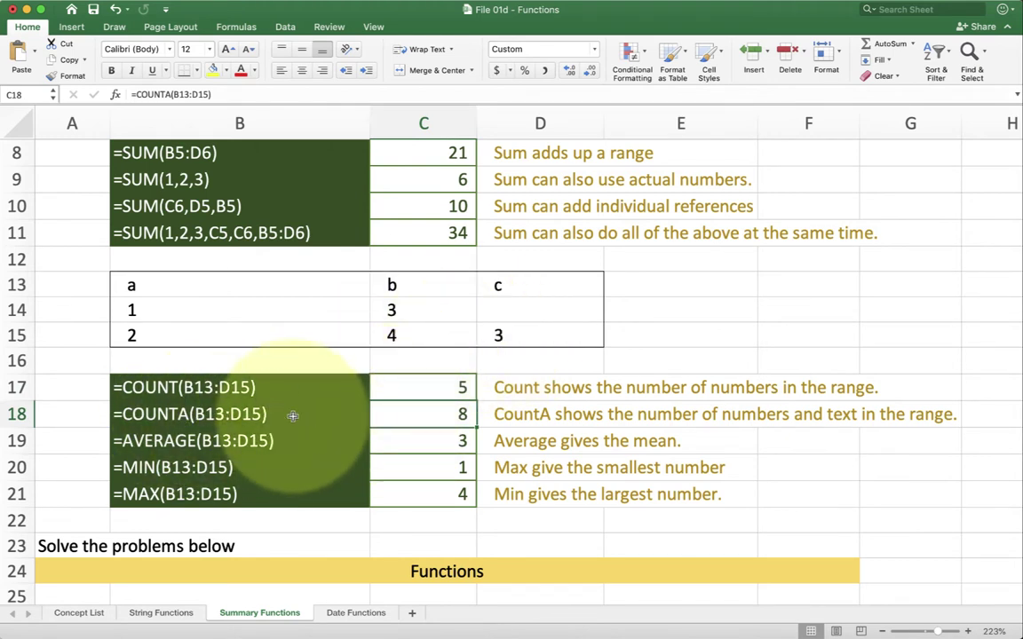
Clear the c header in D13, the b header in C13 and the 3 in C14.
left_click(326, 287)
left_click(410, 288)
left_click(484, 283)
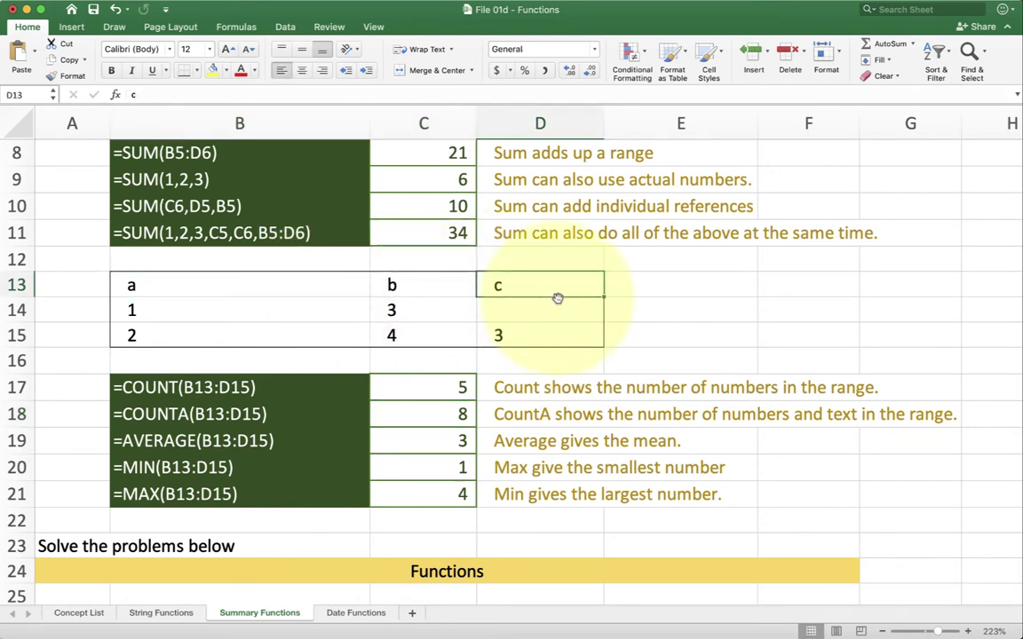
key("BackSpace")
key("Left")
key("BackSpace")
key("Return")
key("BackSpace")
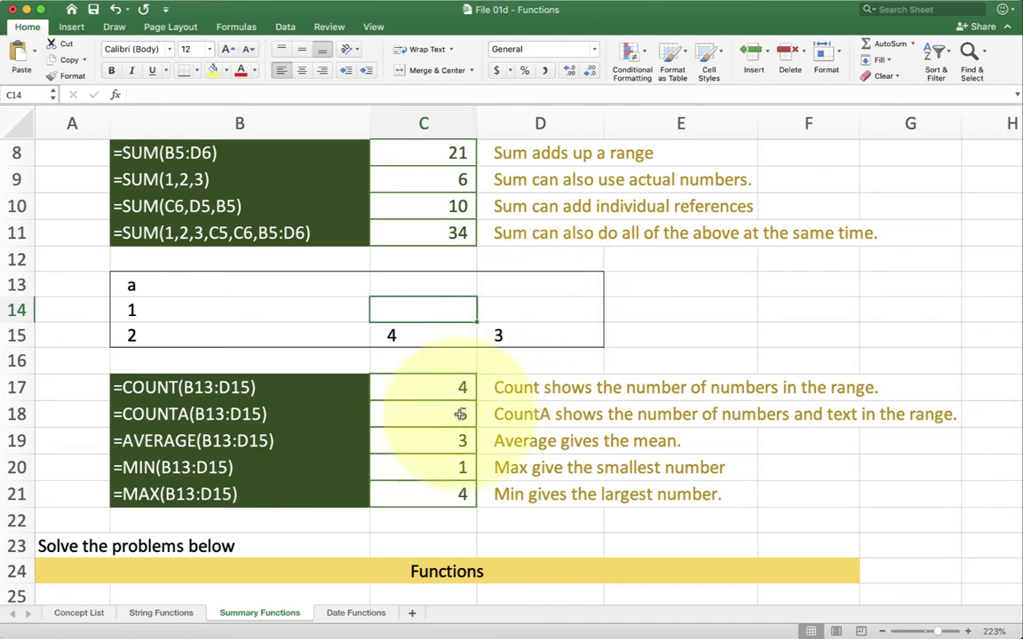
double_click(426, 437)
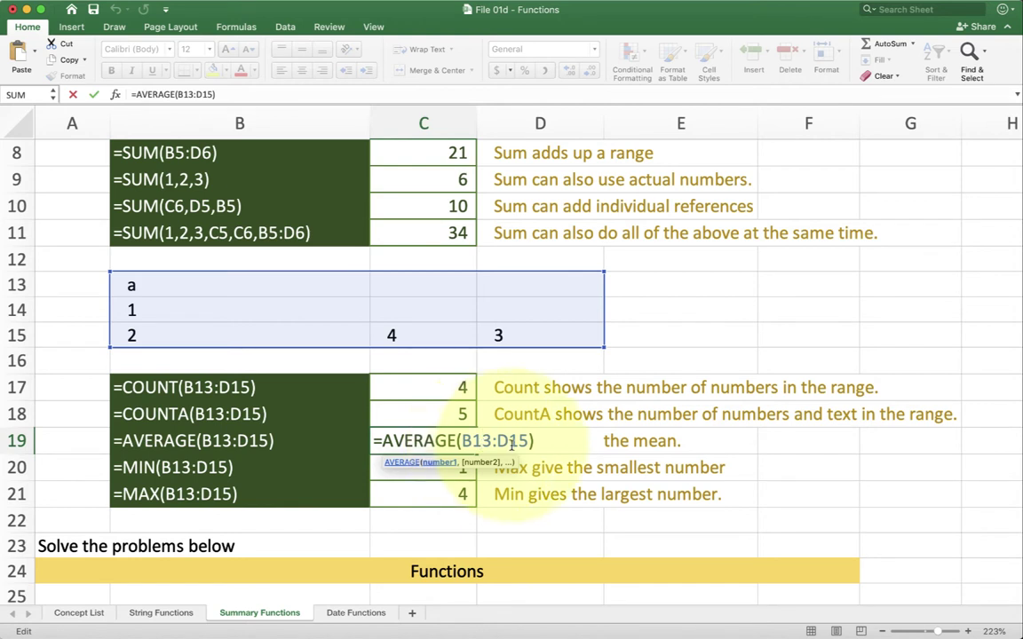
double_click(418, 442)
type("sum")
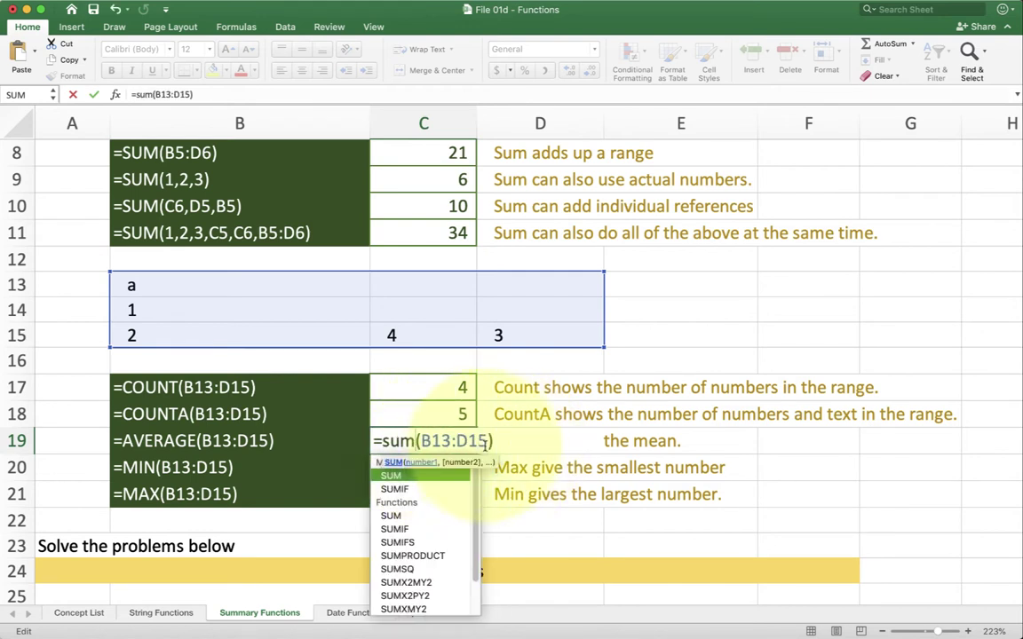
left_click(497, 442)
type("count(b1")
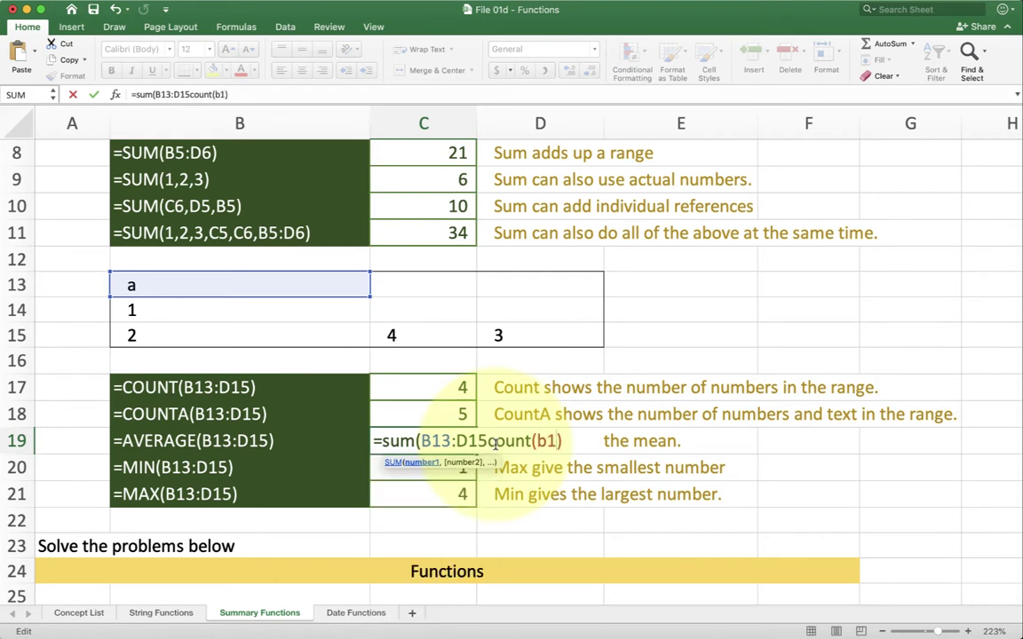
type("3:d15")
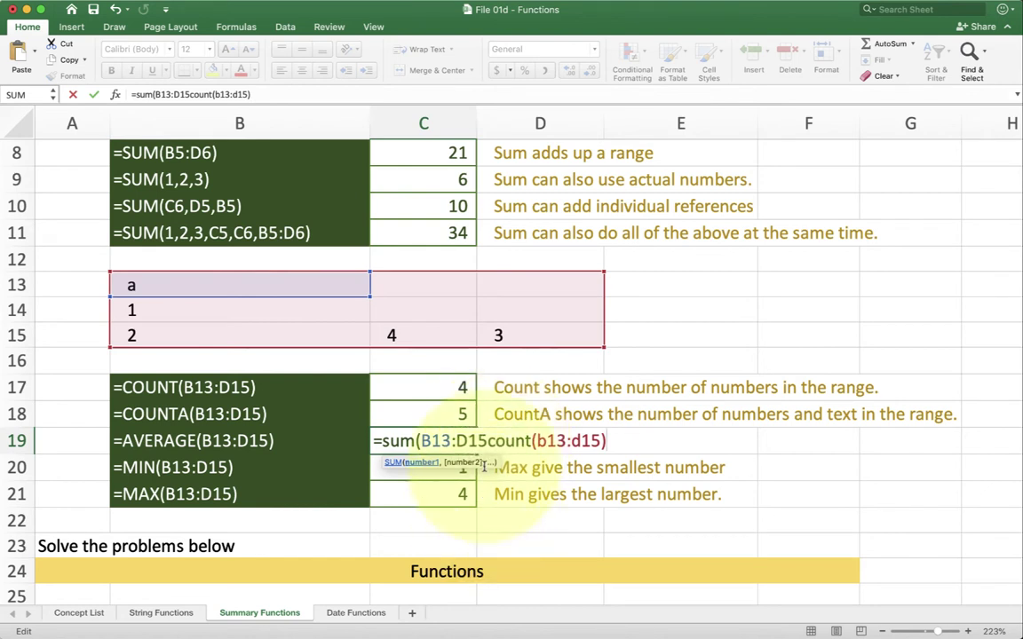
left_click(486, 439)
type(") /")
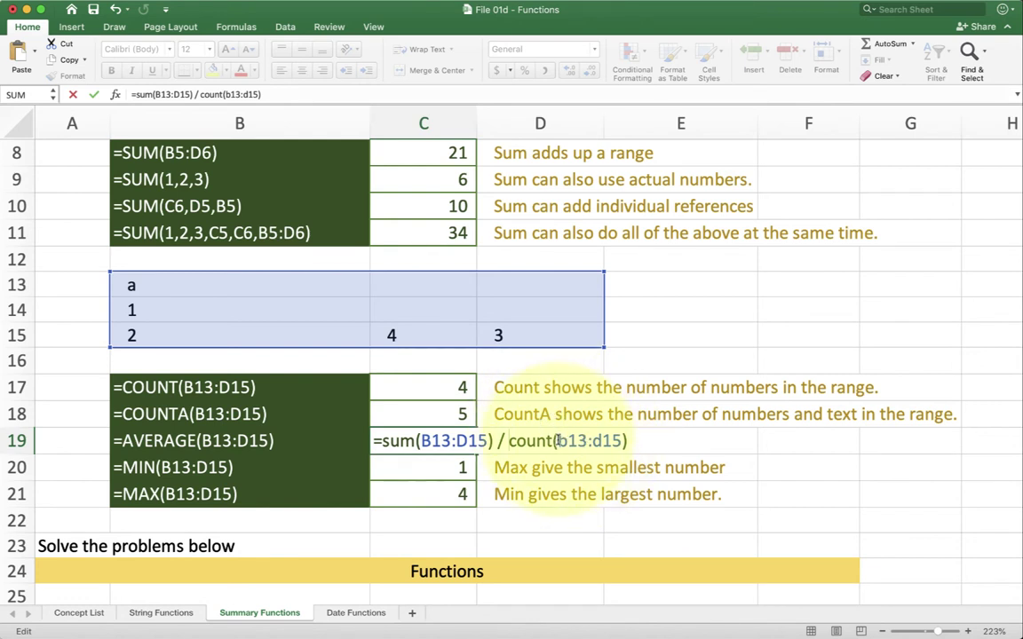
key("Escape")
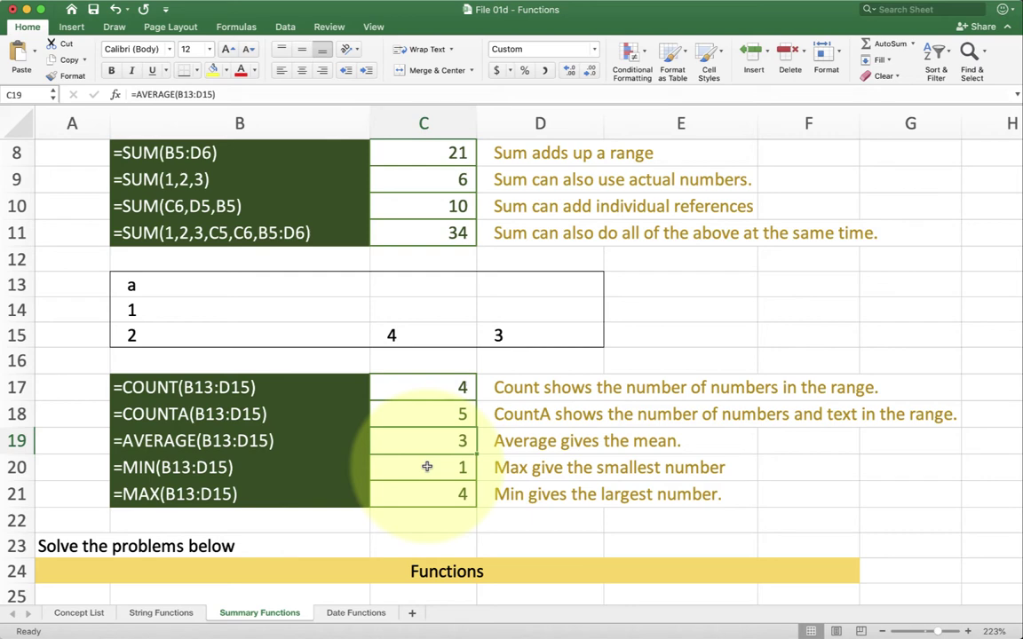
On a new zoomed-in Sheet1, enter 1–5 in A1:A5 and =sum(a1:a5) in A6.
left_click(411, 613)
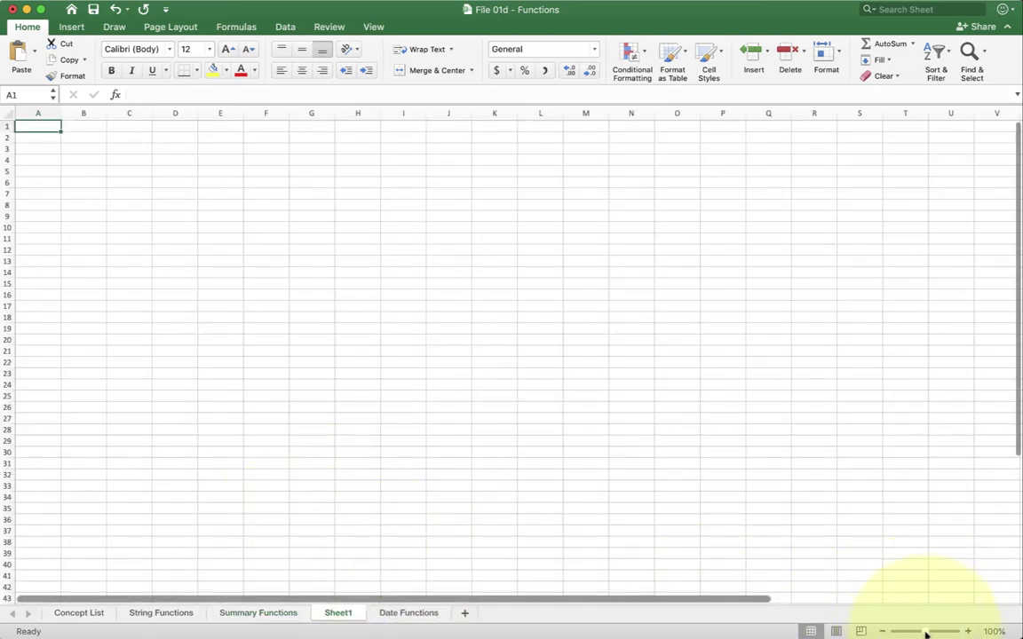
left_click_drag(924, 631, 959, 633)
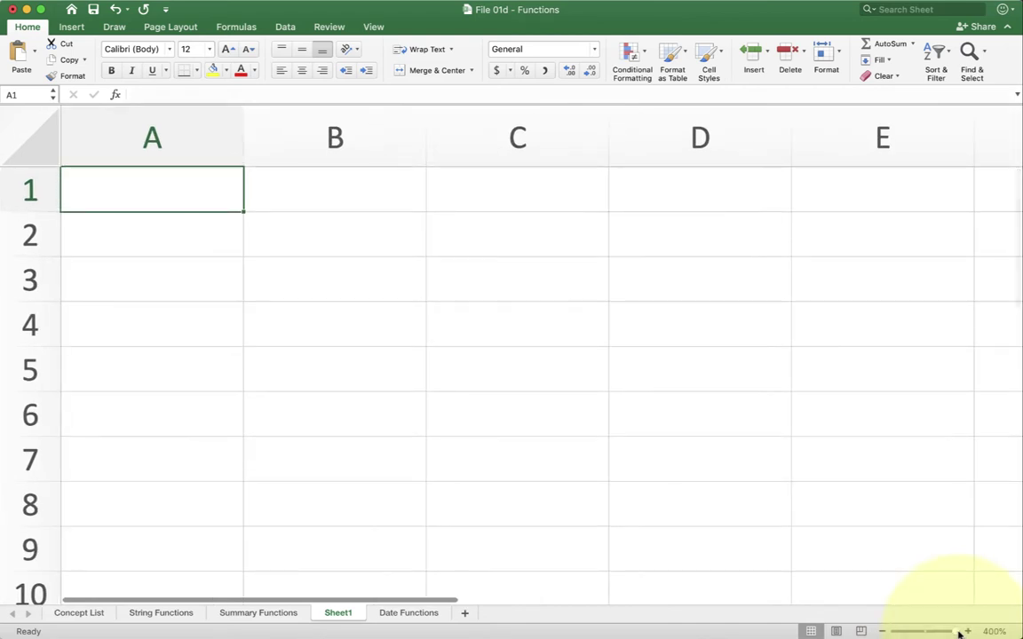
type("1 2 3 4 5 ")
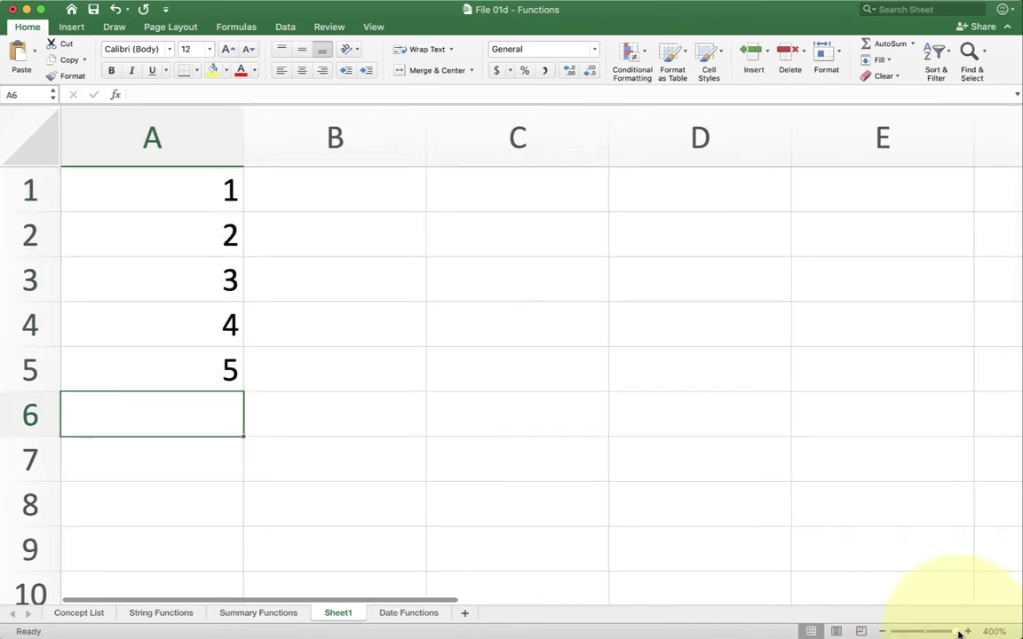
type("=")
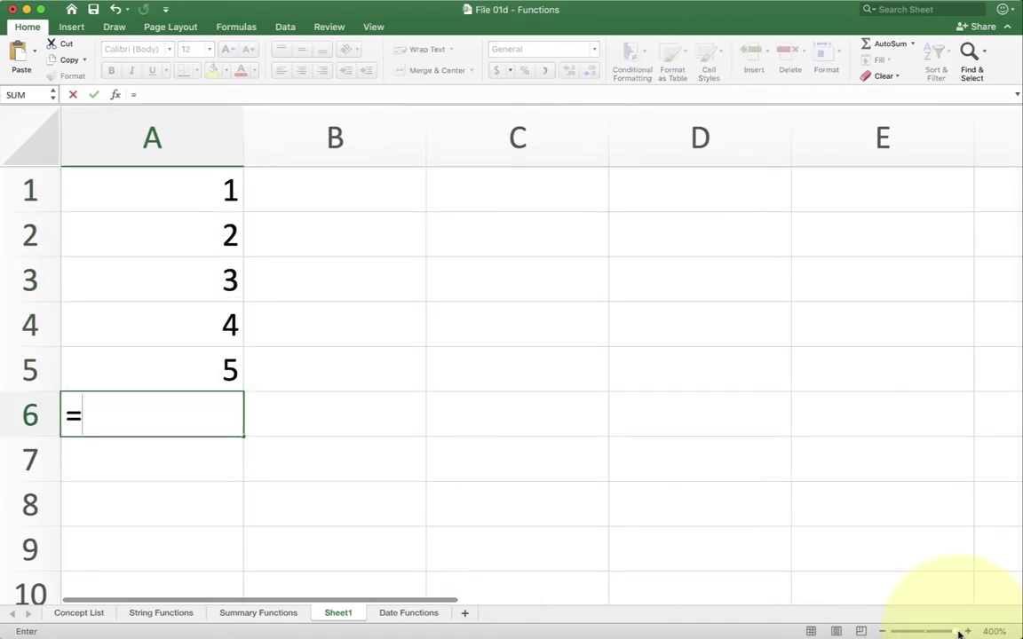
type("sum(a1:a5)")
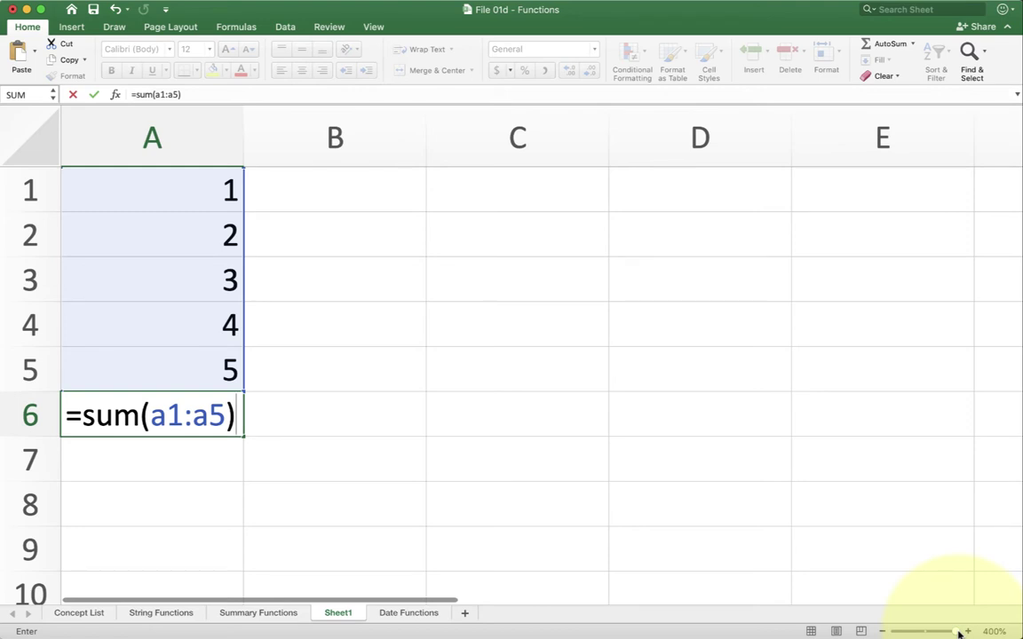
key("Return")
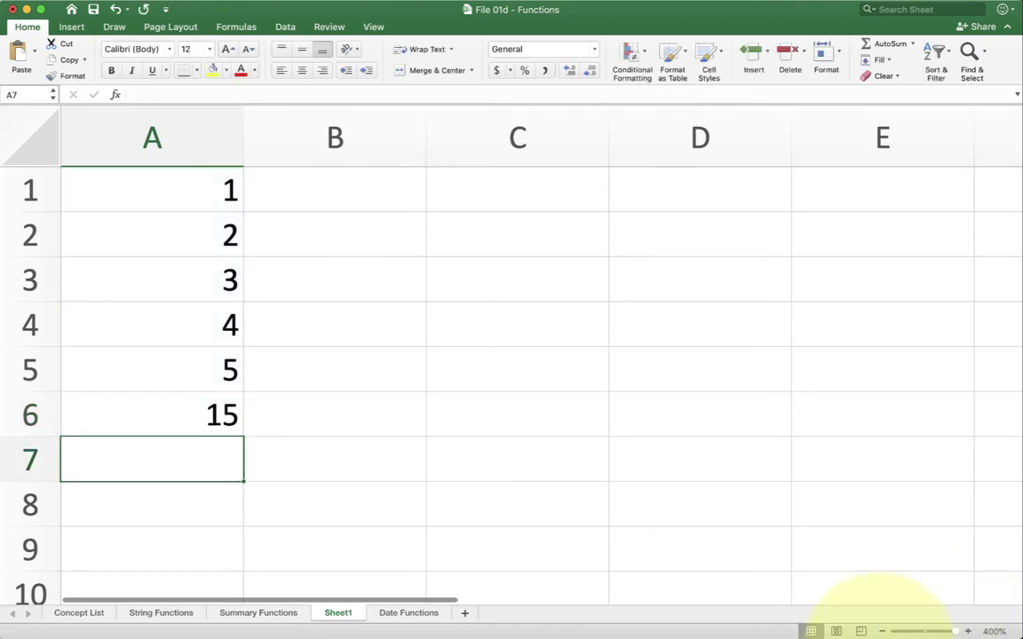
Insert a new row 3 and enter 999999 in A3.
left_click(30, 281)
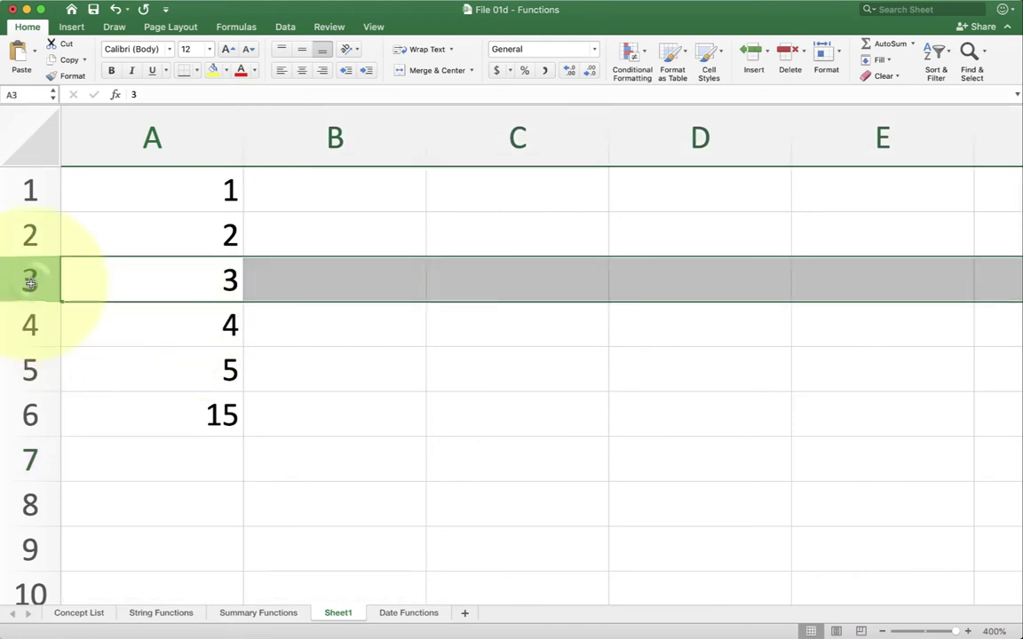
right_click(29, 282)
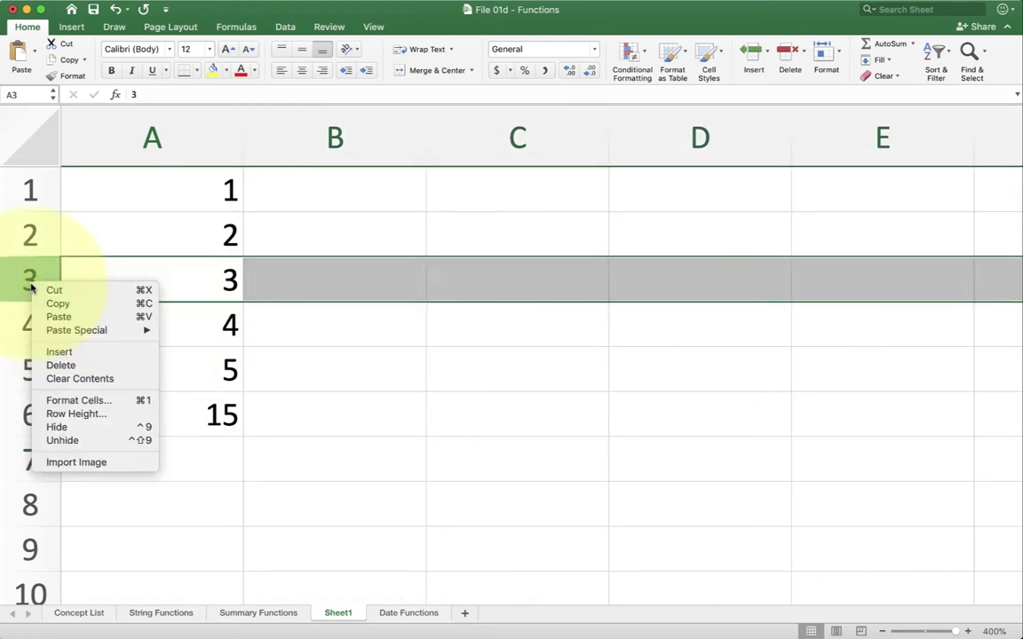
left_click(59, 353)
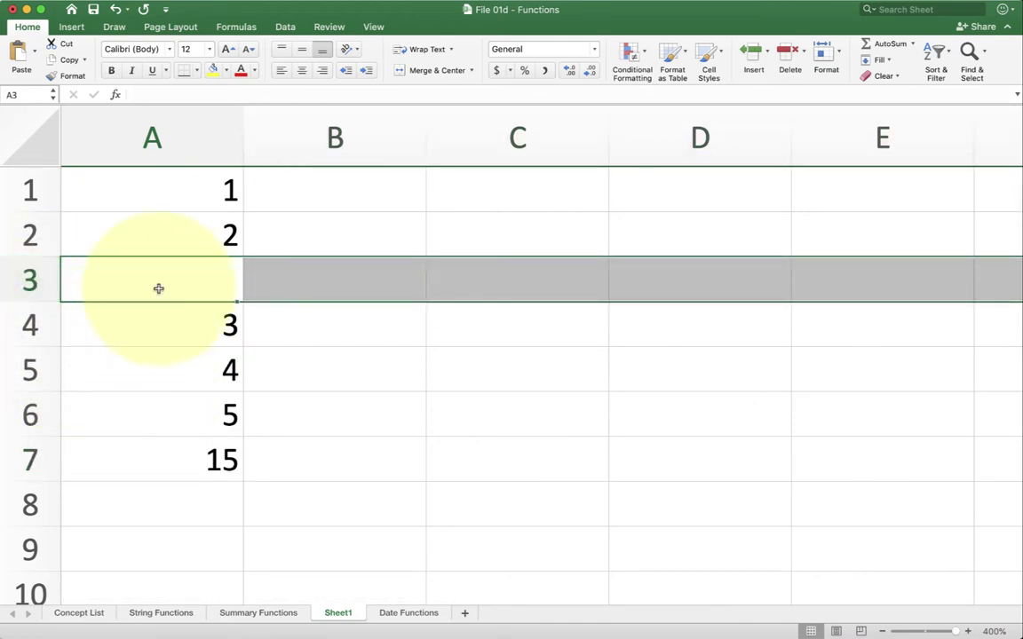
left_click(158, 289)
type("999999")
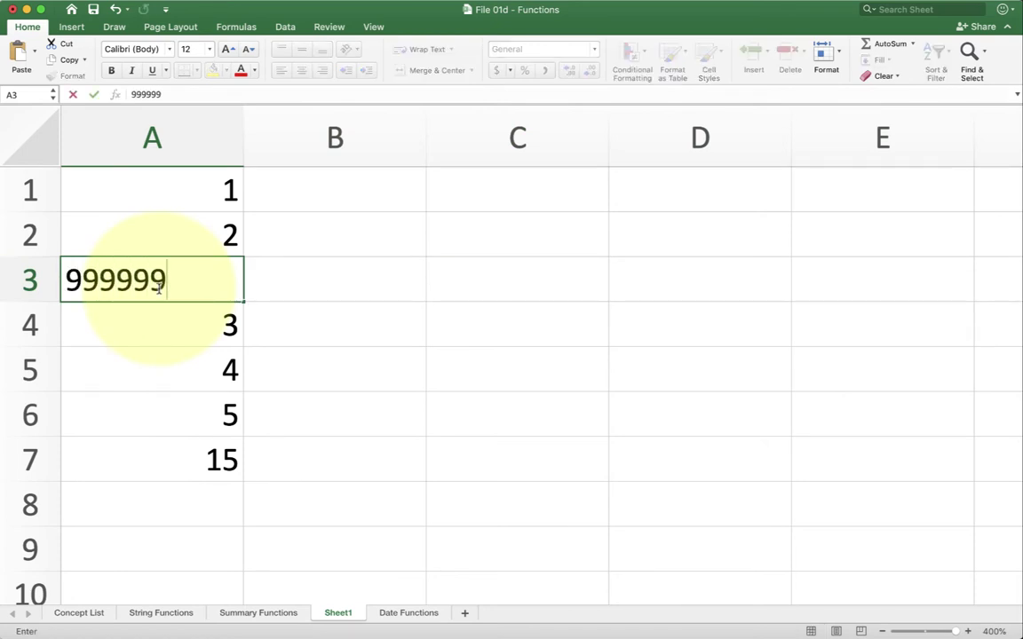
key("Return")
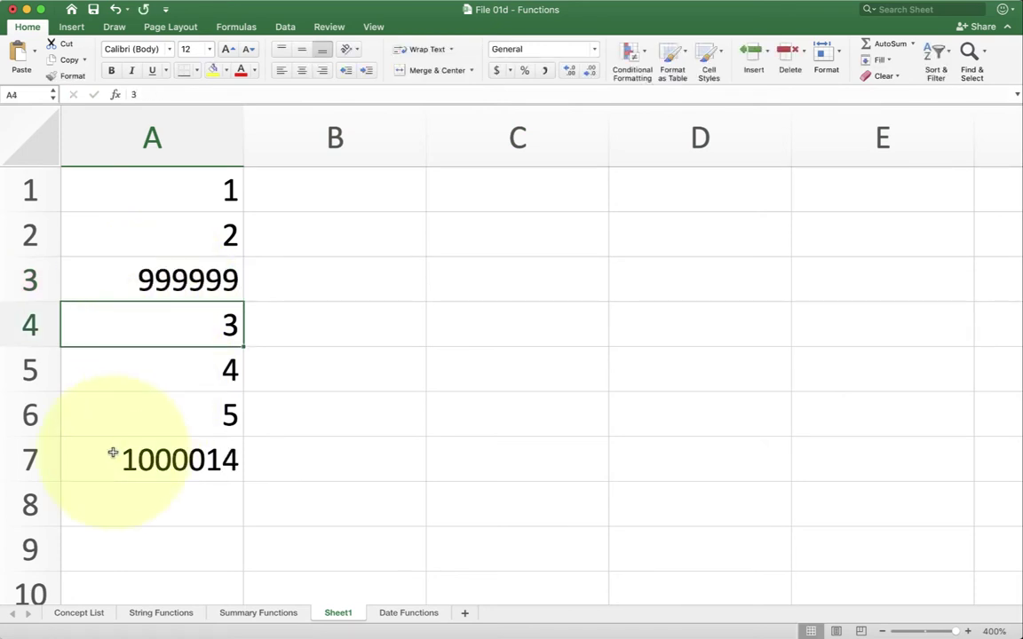
Check that A7's =SUM(A1:A6) grew to 1000014, then clear A7.
left_click(113, 454)
double_click(112, 453)
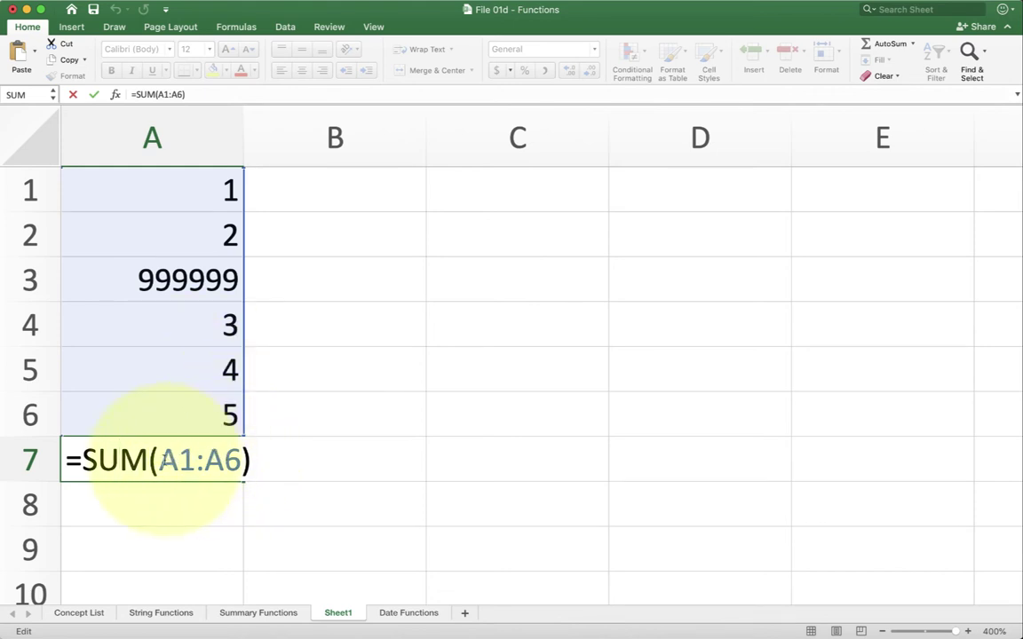
left_click_drag(151, 459, 236, 465)
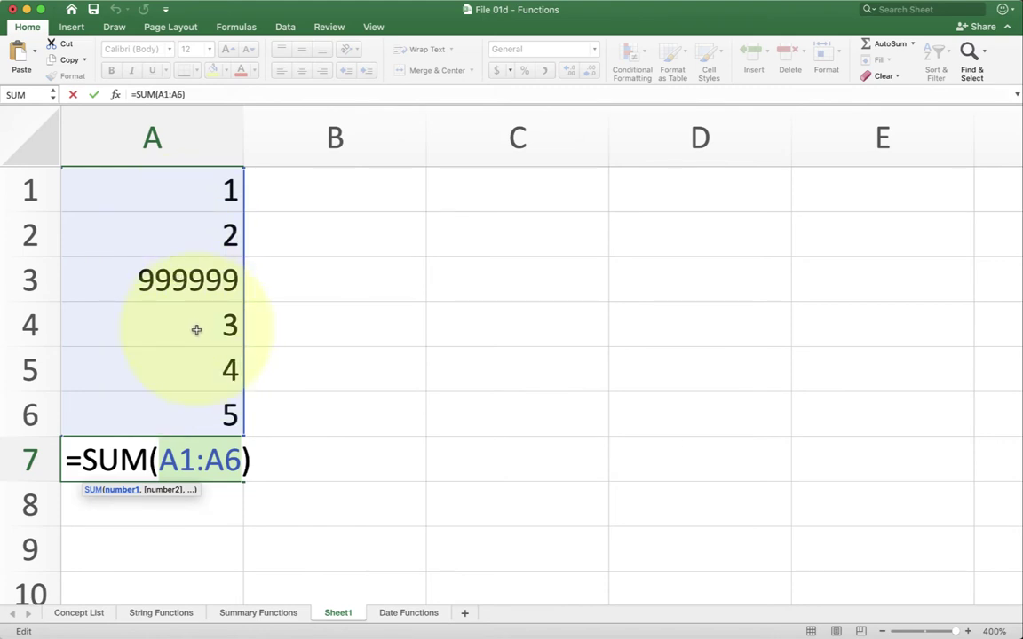
key("Return")
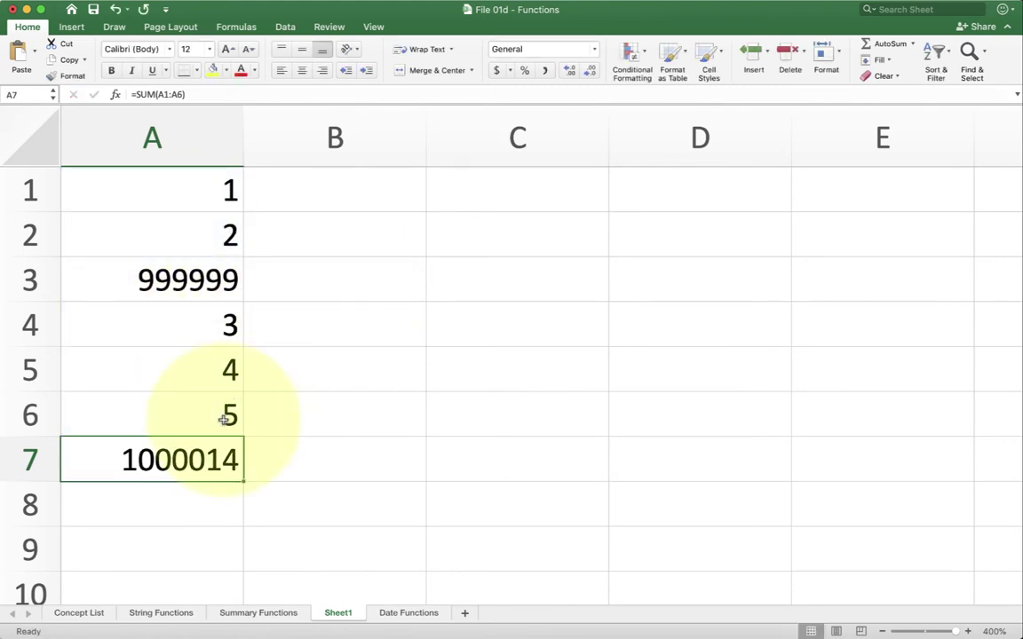
key("Delete")
Delete row 3 holding 999999 and type =sum(a1, a2, a3, a4, a5) into A6.
right_click(41, 275)
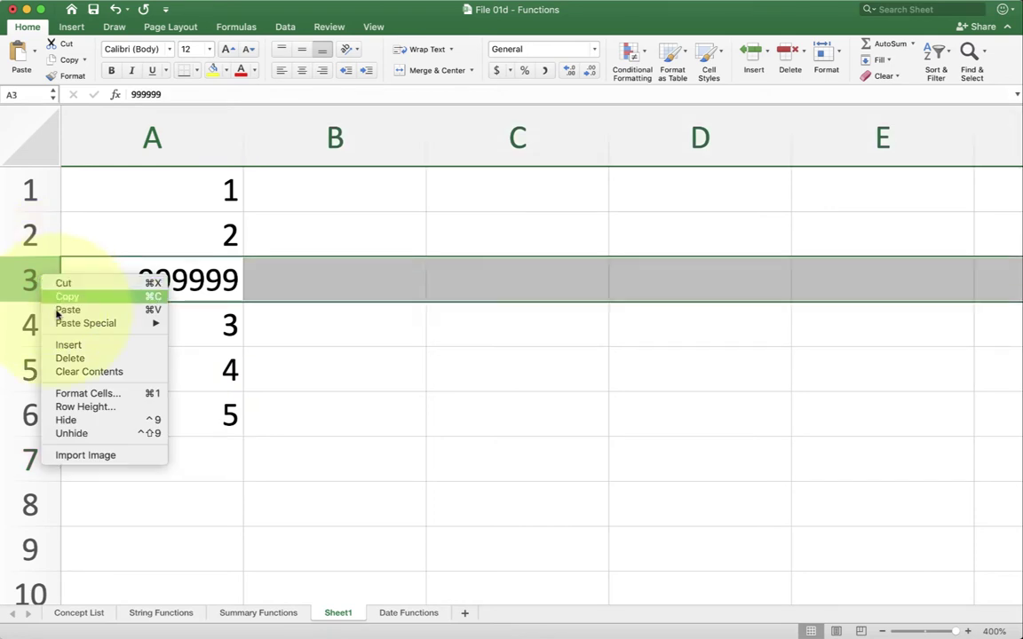
left_click(67, 359)
left_click(157, 402)
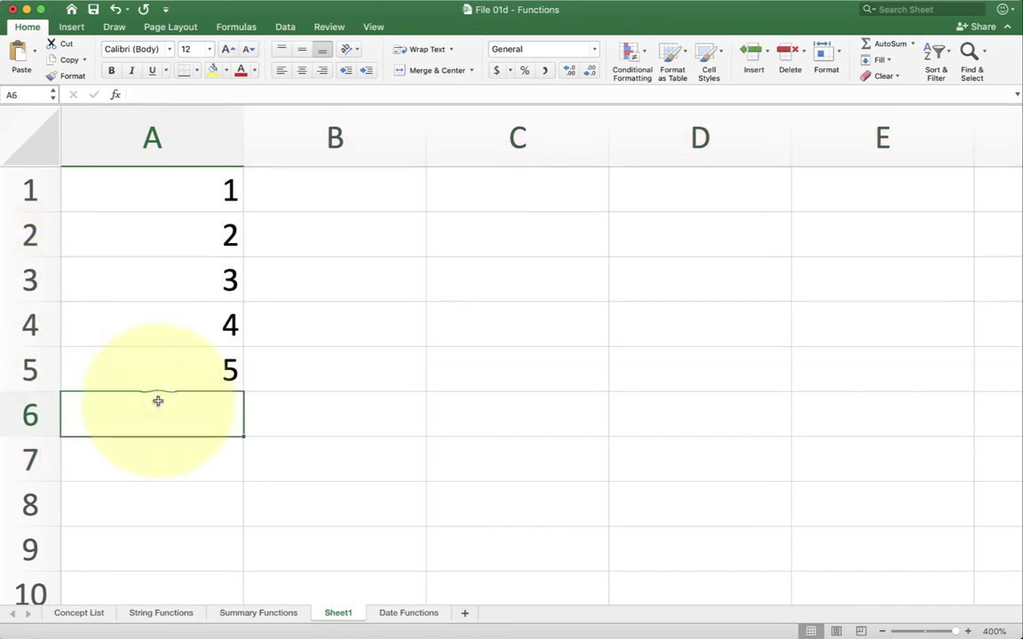
type("=sum(a1")
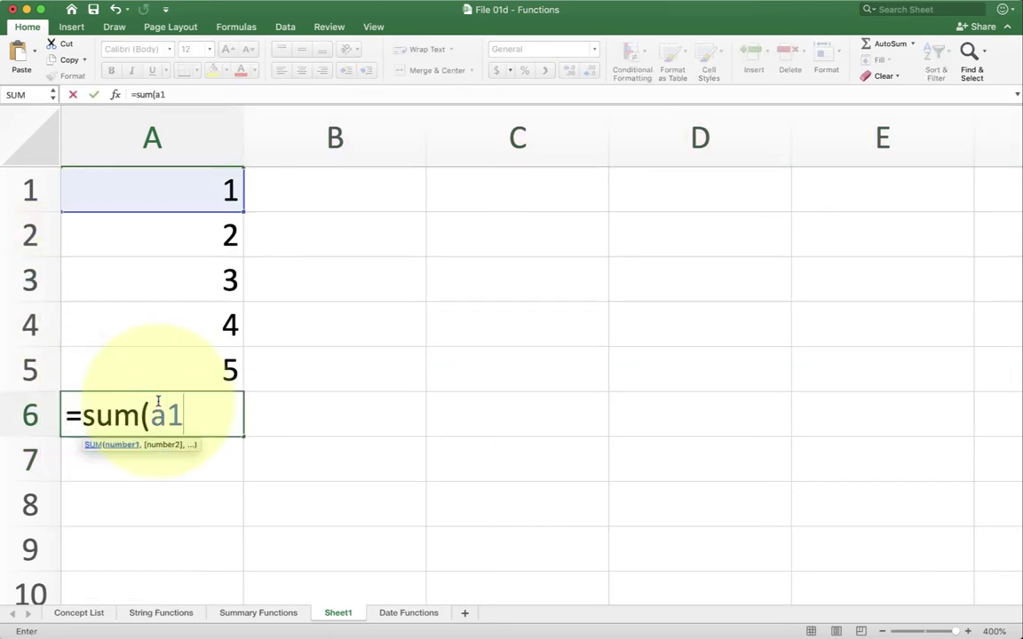
type(", a2, a3,")
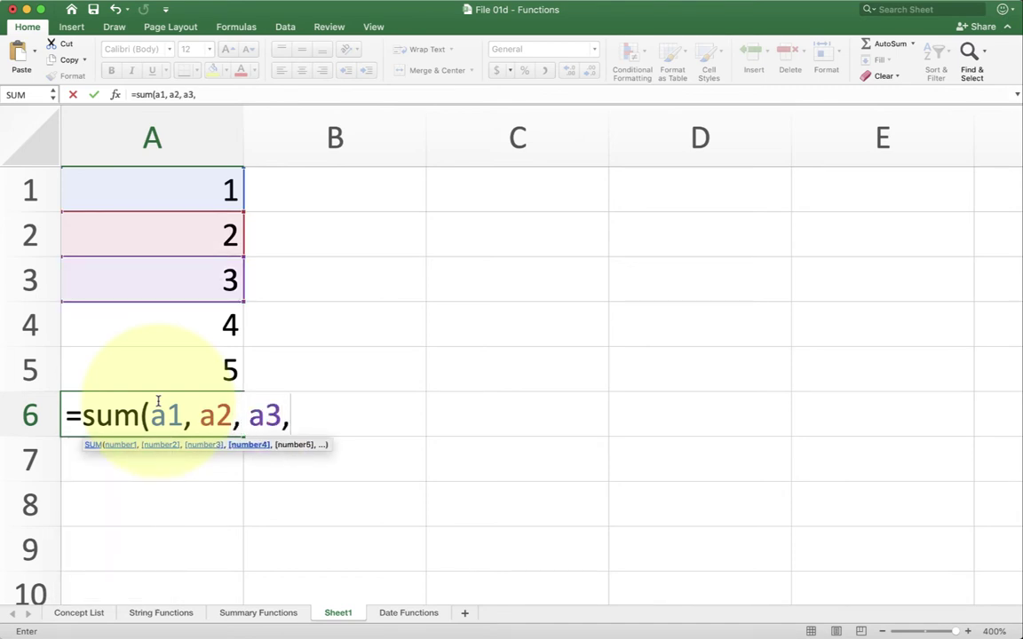
type(" a4, a5)")
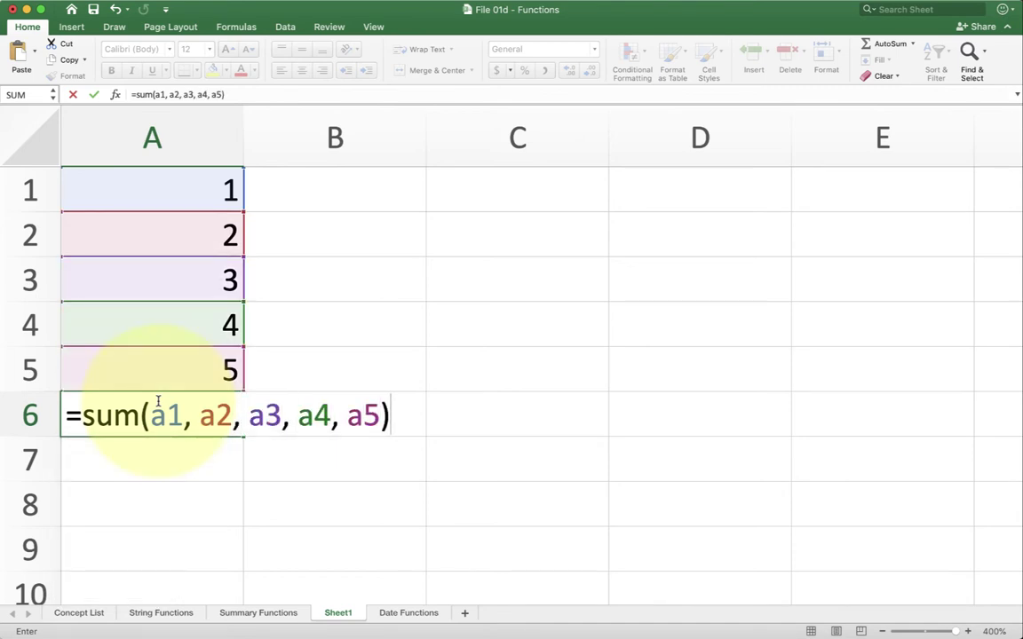
Commit the A6 total, then insert a new row 3 containing 999999.
key("Return")
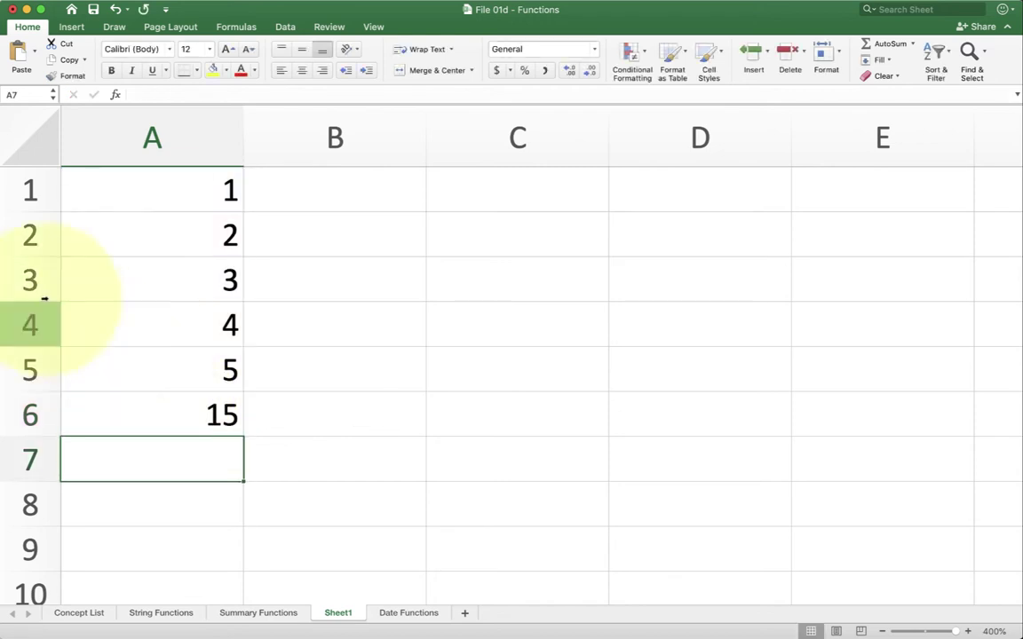
left_click(27, 278)
right_click(22, 275)
left_click(26, 343)
type("999999")
key("Return")
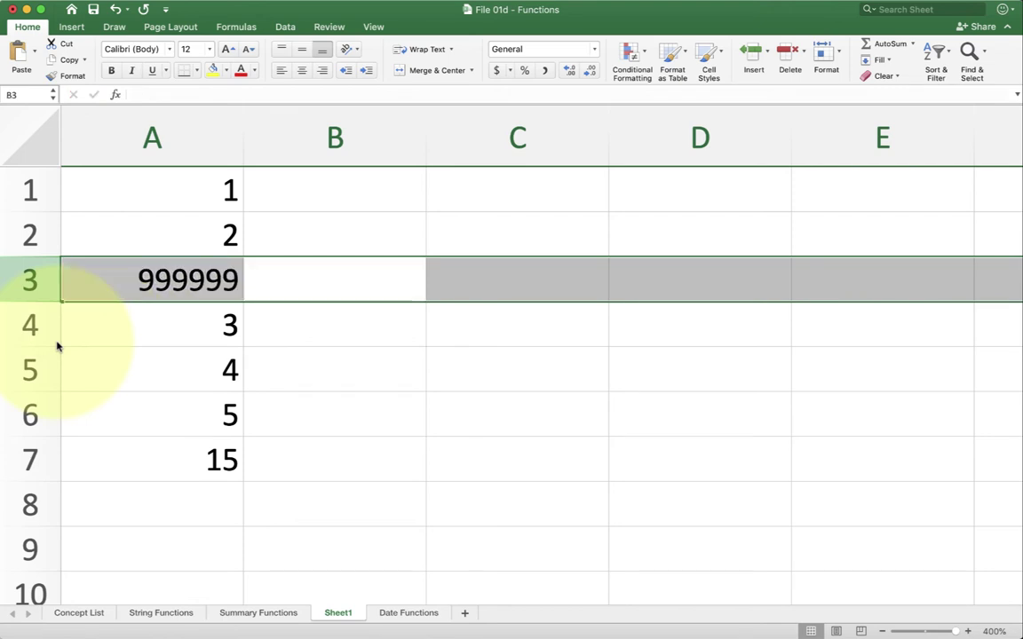
Inspect A7's =SUM(A1, A2, A4, A5, A6), confirming it skips row 3 and stays 15.
left_click(168, 429)
double_click(167, 459)
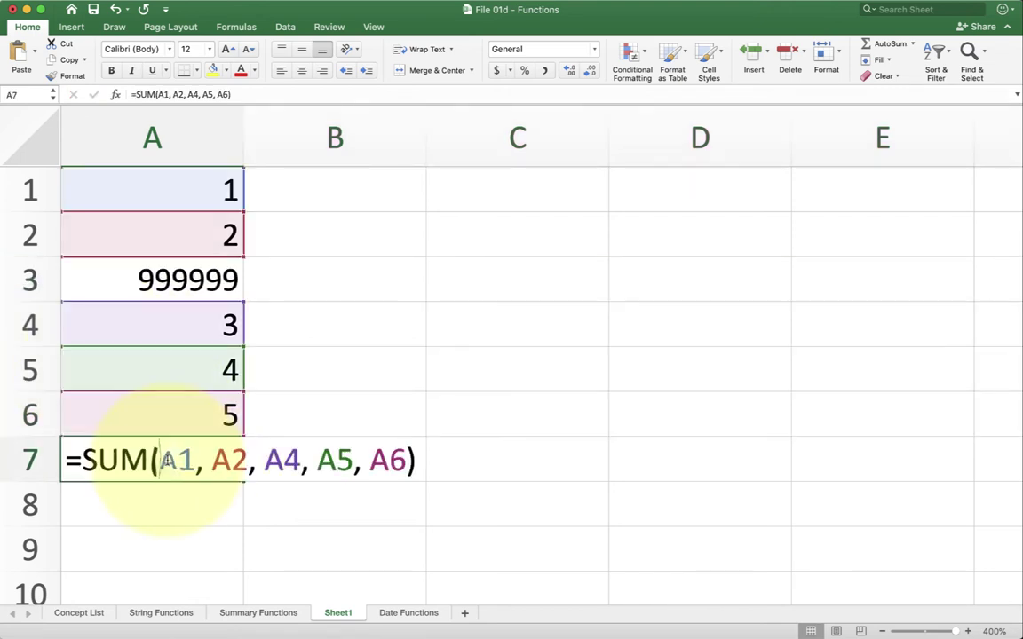
left_click(264, 459)
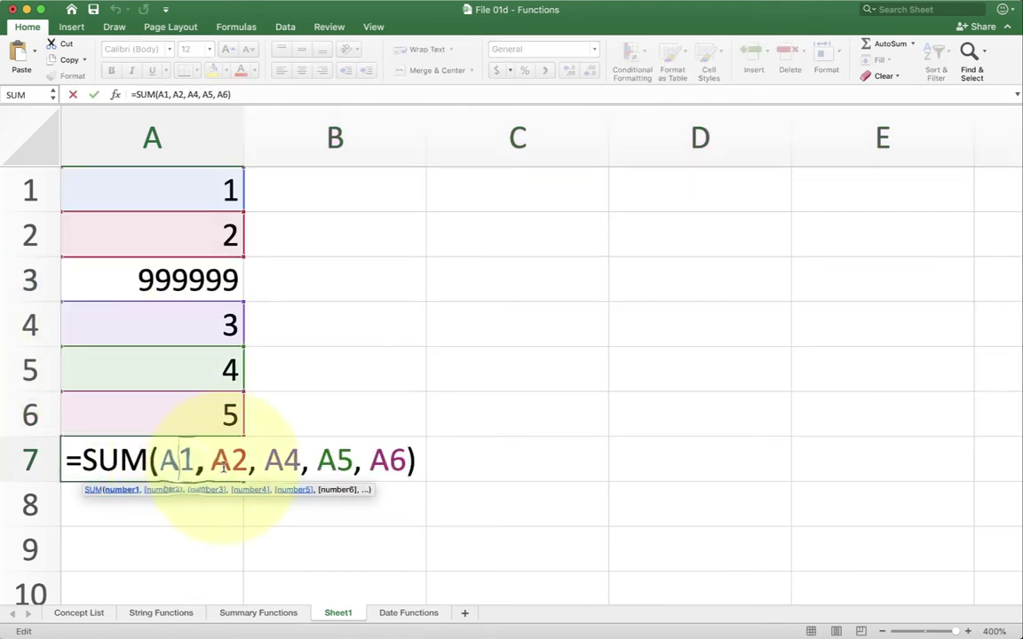
left_click(347, 460)
left_click(368, 460)
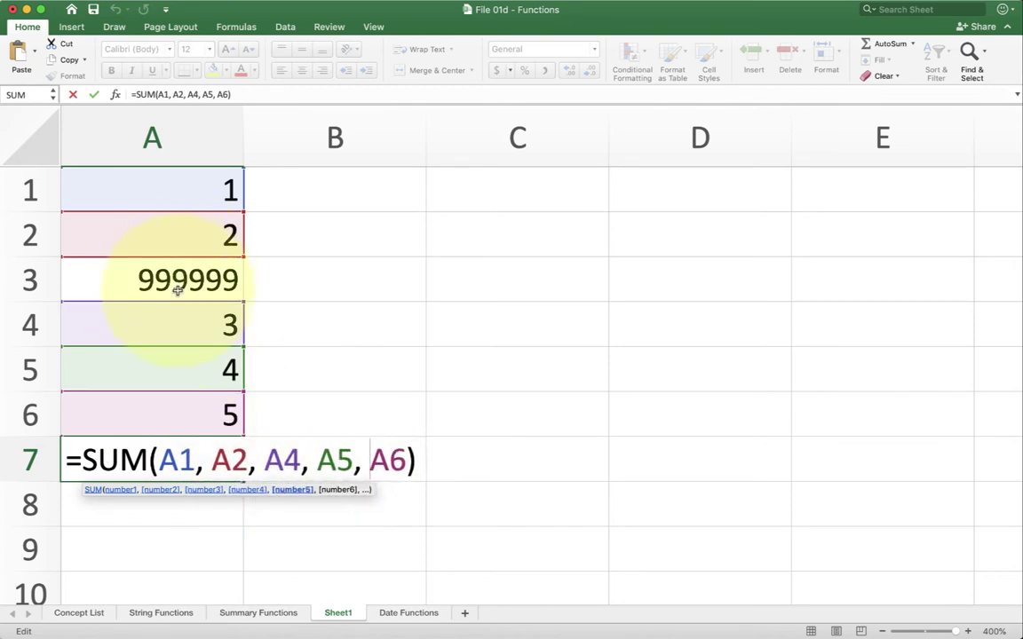
key("Return")
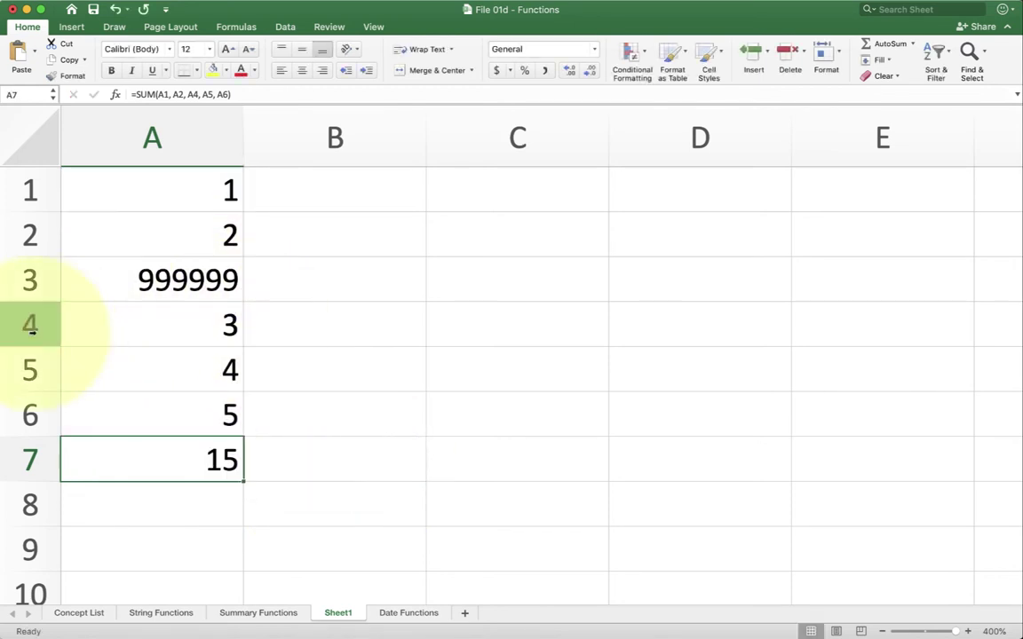
Delete row 4 holding 3, then strip the #REF! from A6 so =SUM(A1, A2, A4, A5) shows 12.
right_click(42, 334)
left_click(64, 415)
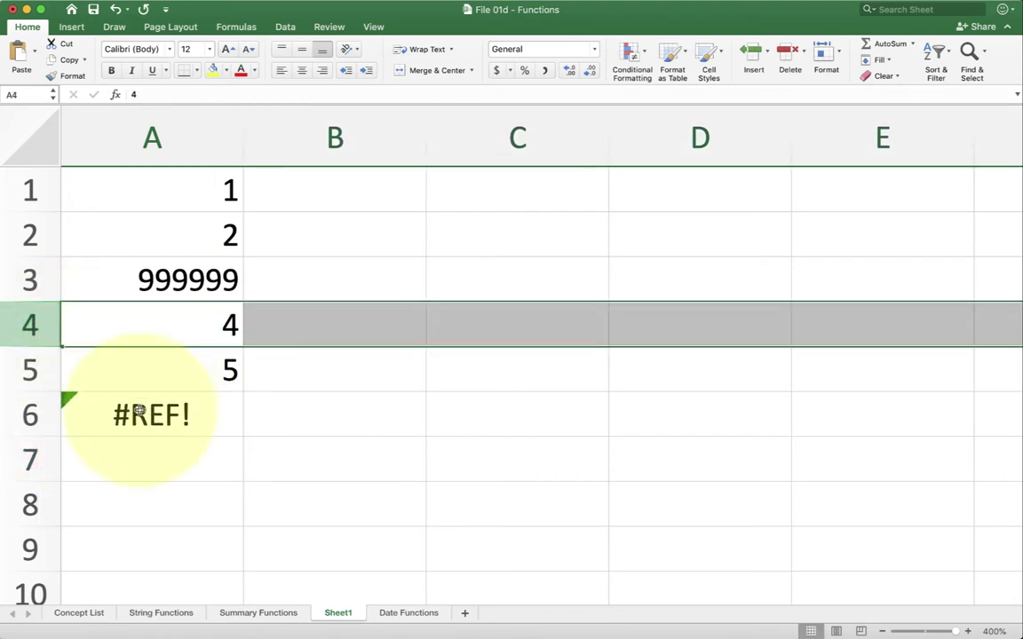
double_click(144, 416)
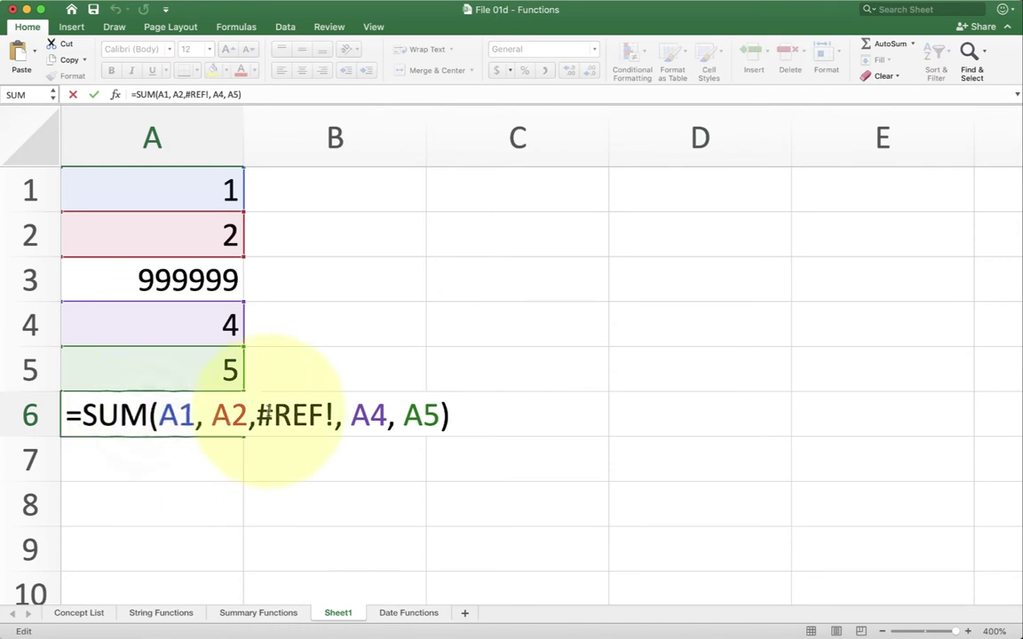
left_click_drag(258, 415, 330, 417)
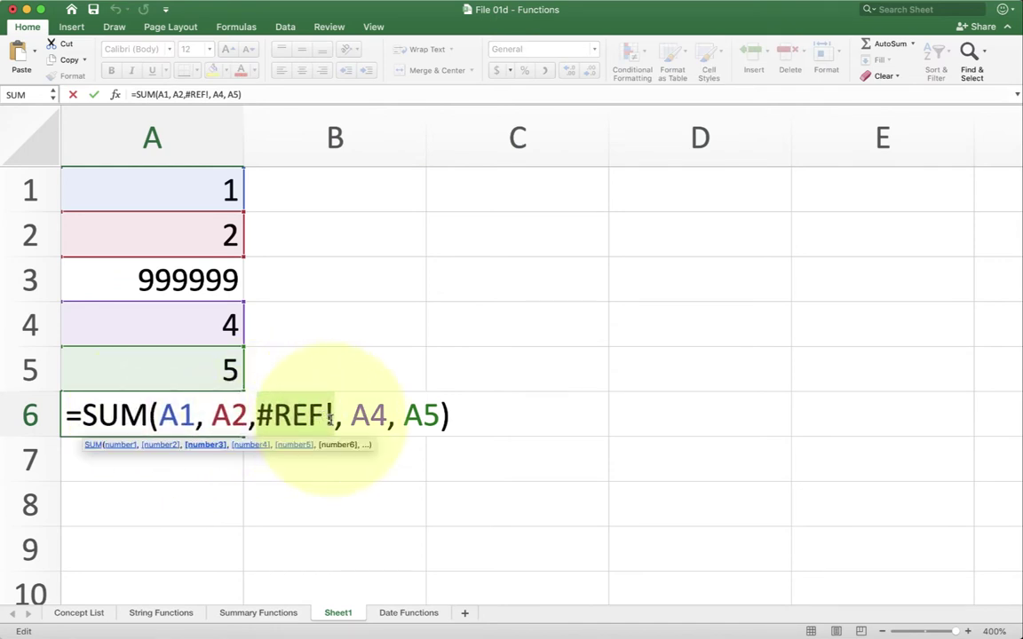
key("BackSpace")
key("Return")
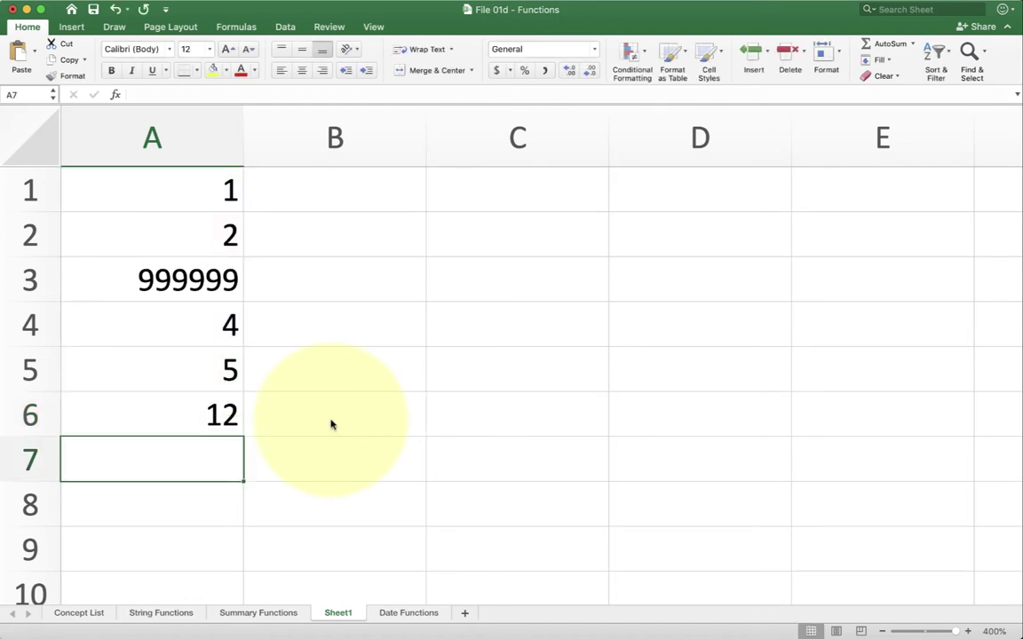
Build =sum(A1+A2+A3+A4+A5) in A6 by clicking each cell from A1 to A5.
left_click(173, 406)
type("=sum(")
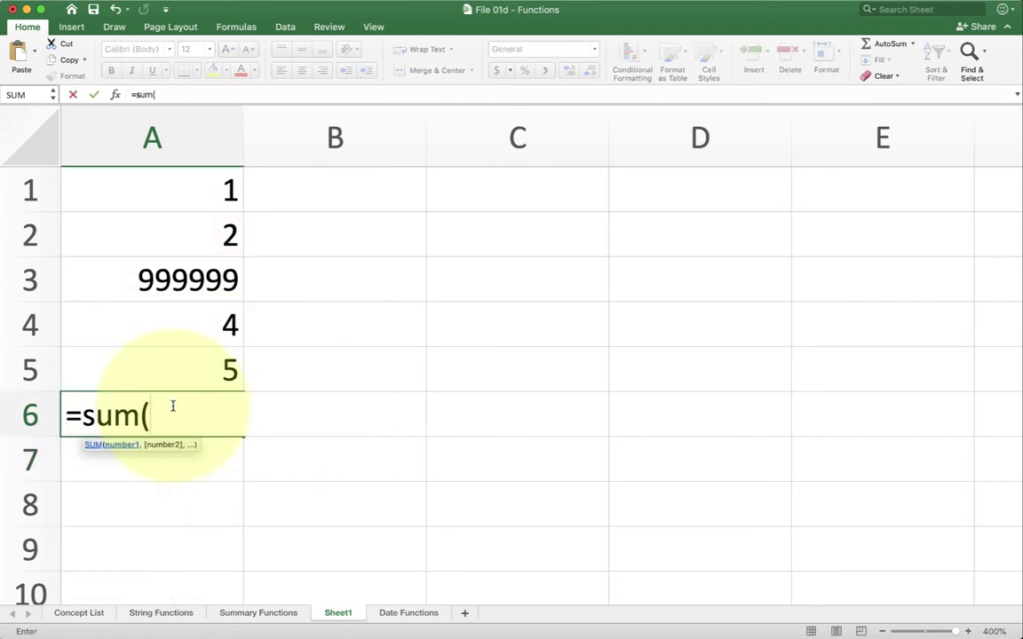
left_click(192, 188)
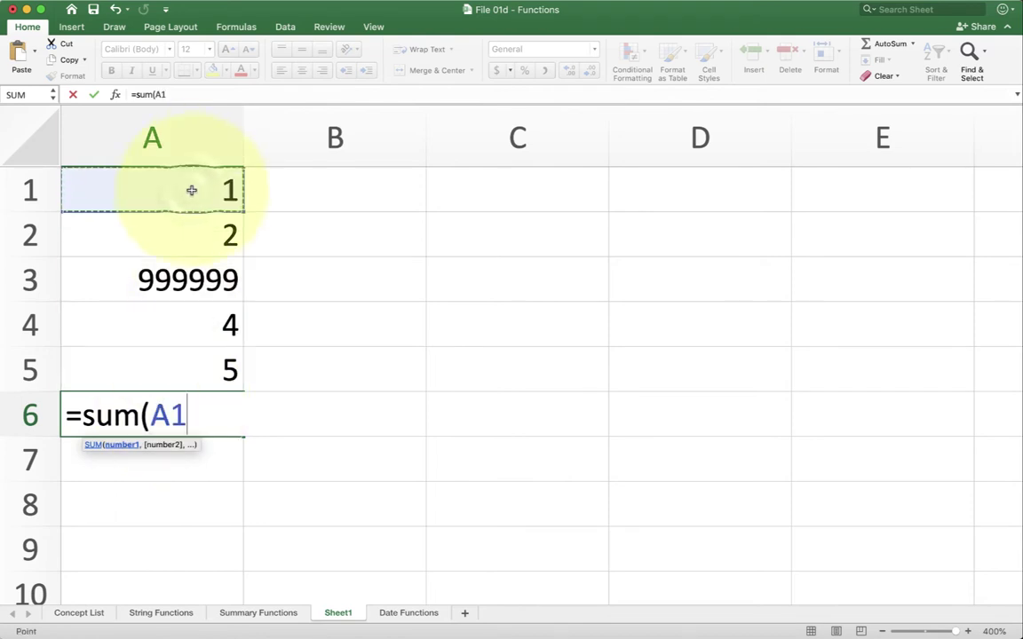
type("+")
left_click(192, 230)
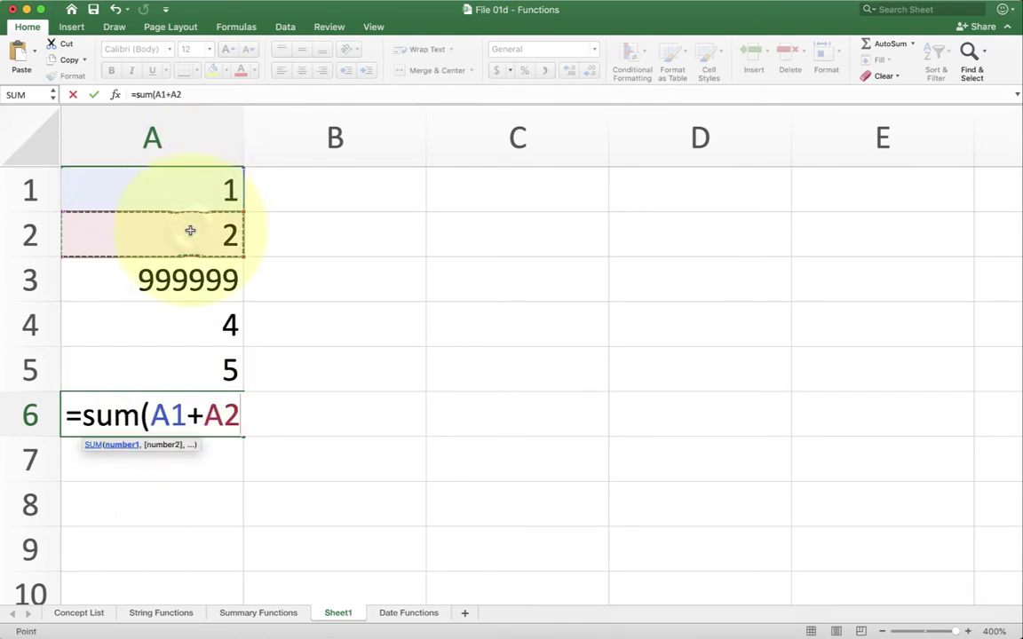
type("+")
left_click(192, 286)
type("+")
left_click(199, 333)
type("+5")
key("BackSpace")
left_click(198, 376)
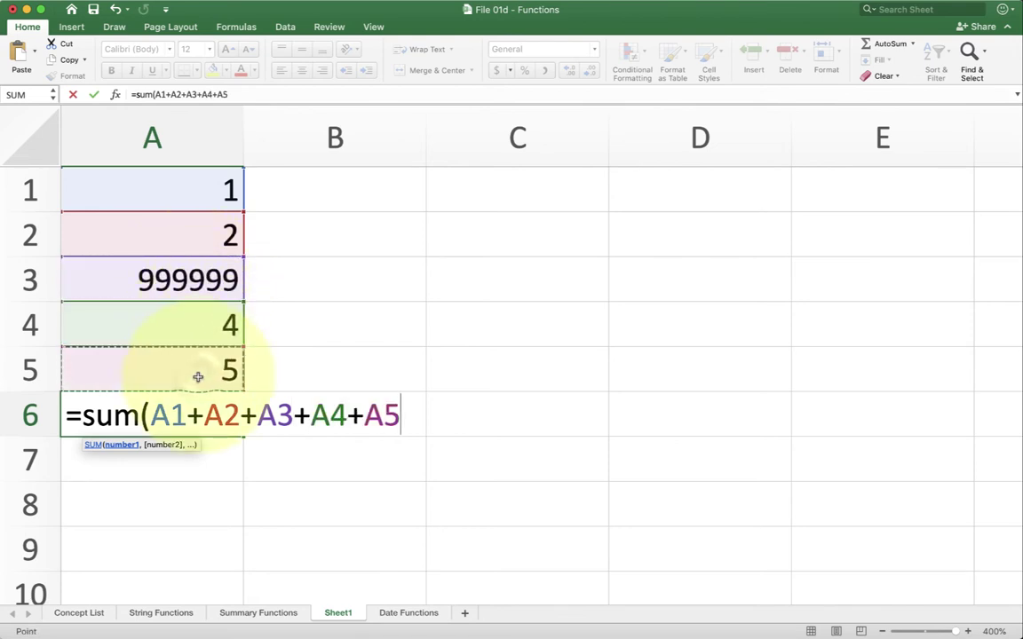
type(")")
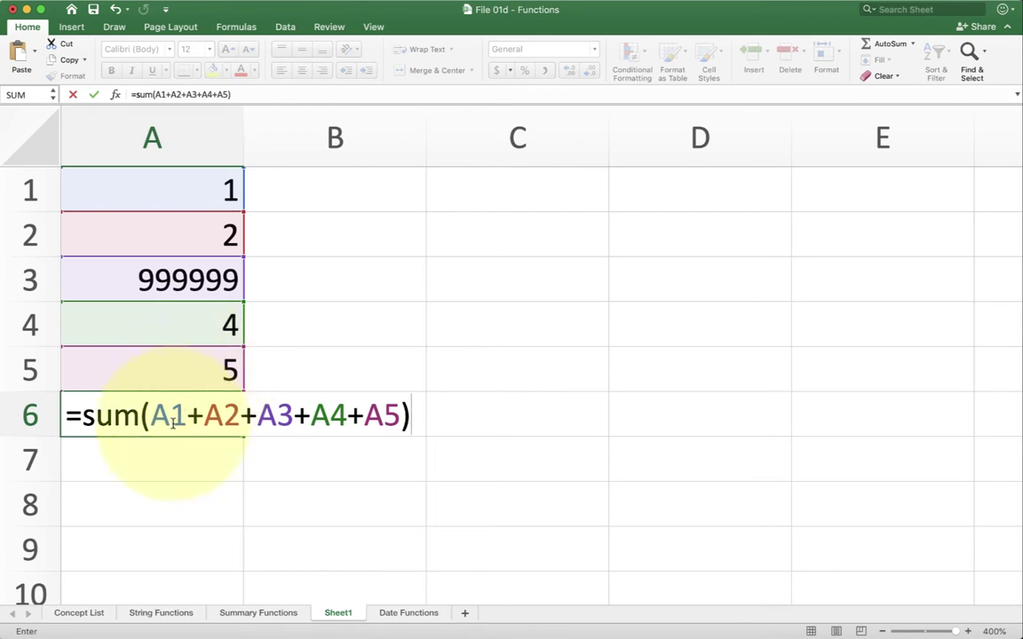
left_click_drag(151, 416, 394, 418)
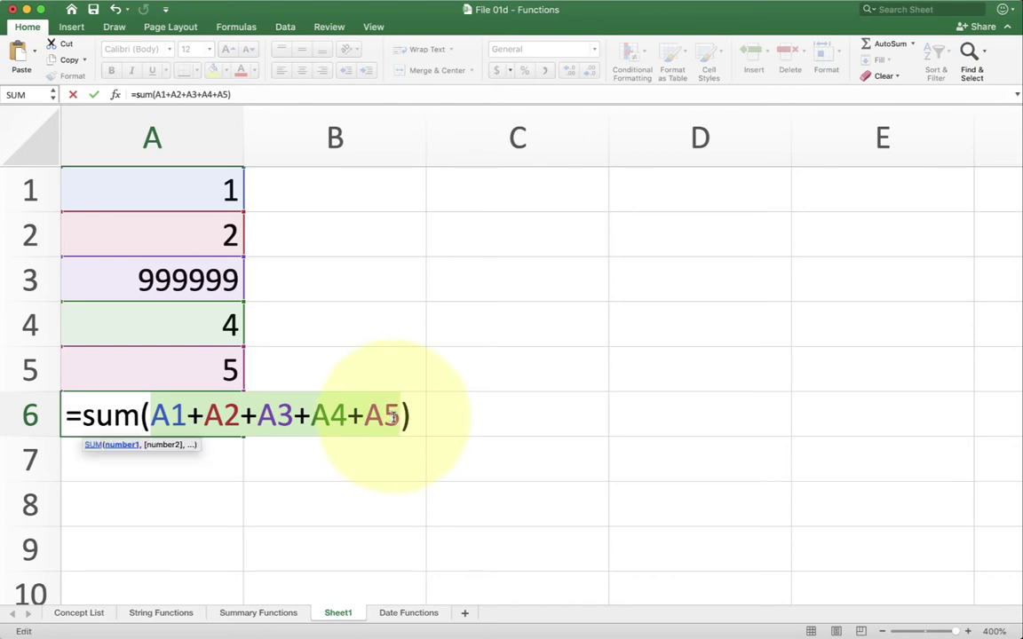
left_click(93, 421)
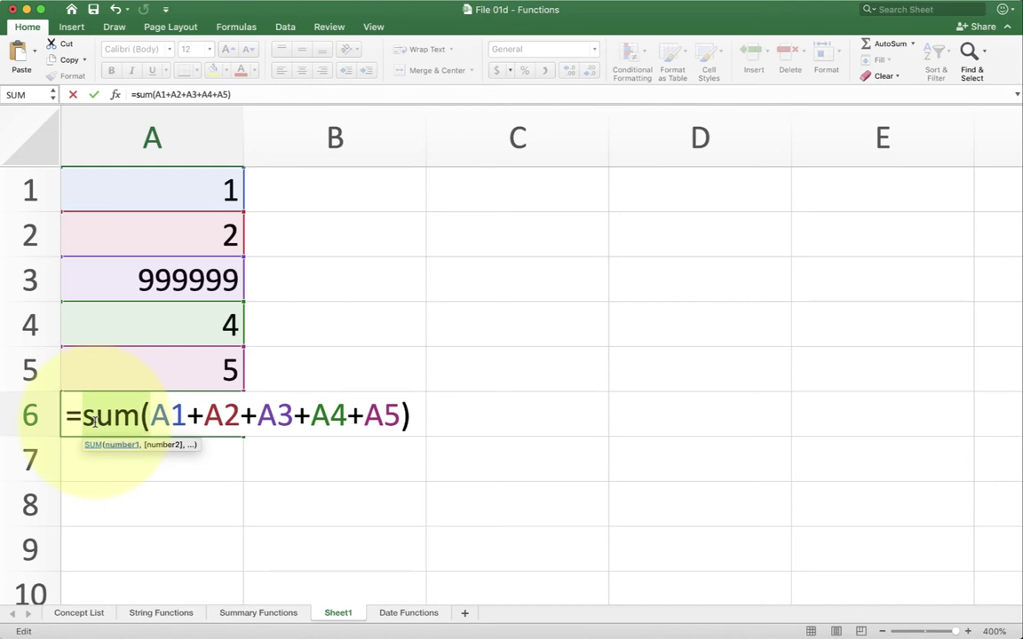
key("BackSpace")
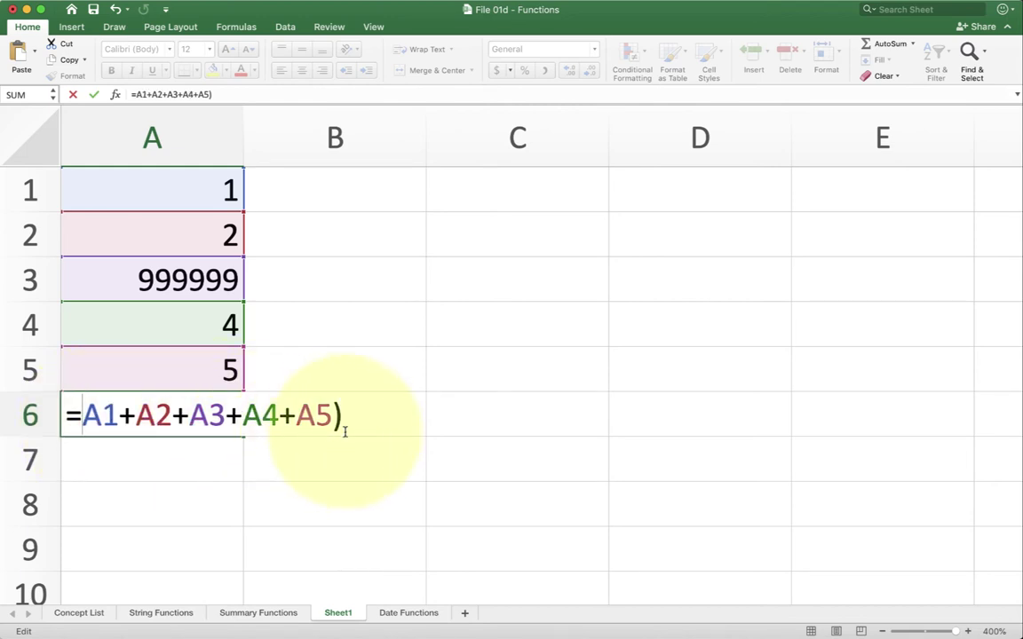
key("BackSpace")
left_click(86, 413)
type("min(")
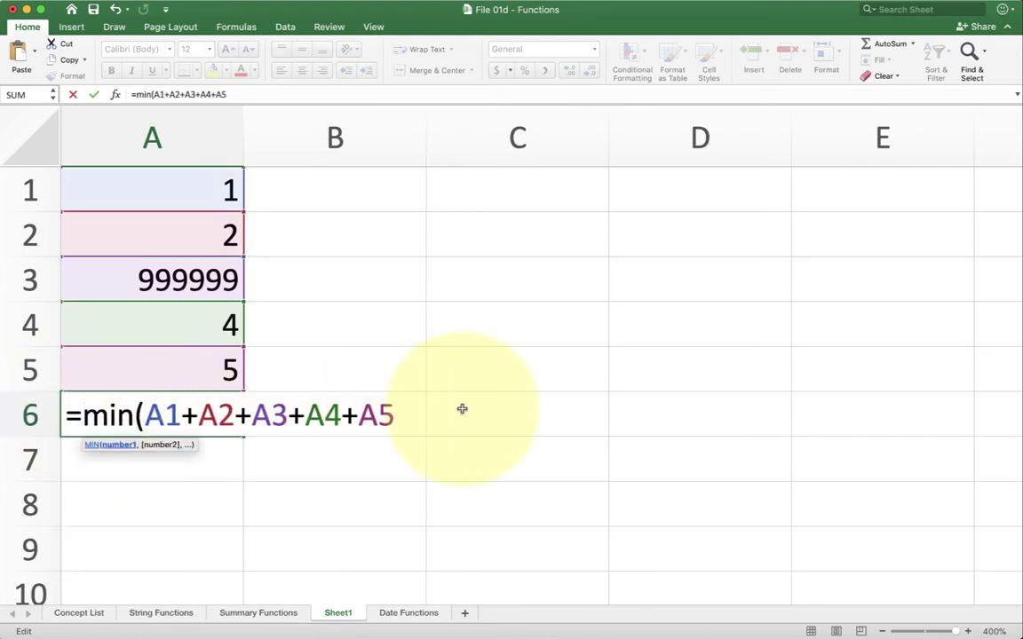
left_click(401, 413)
type(")")
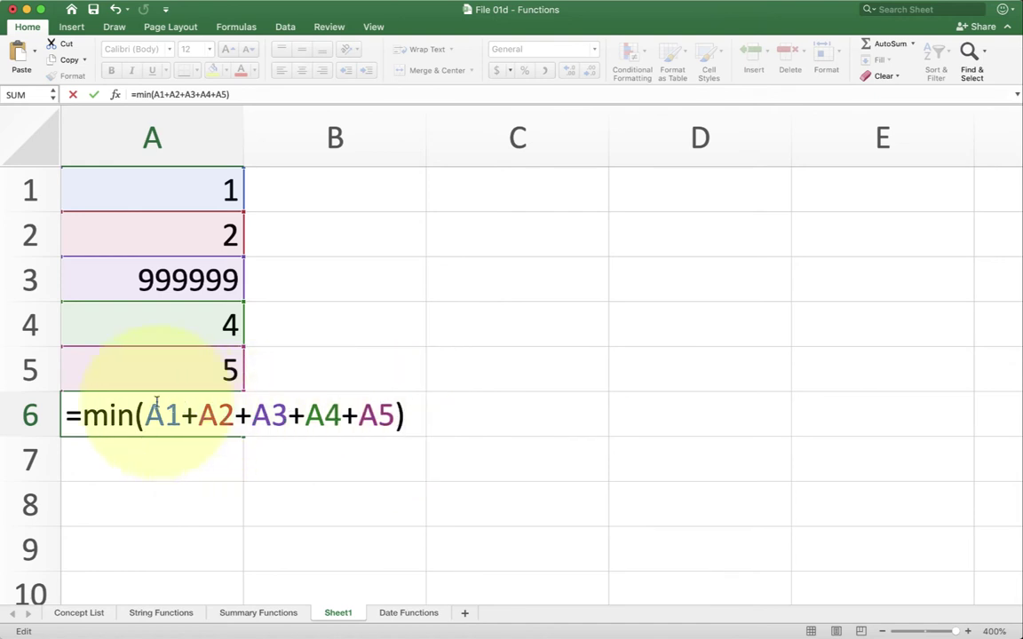
double_click(103, 413)
type("average")
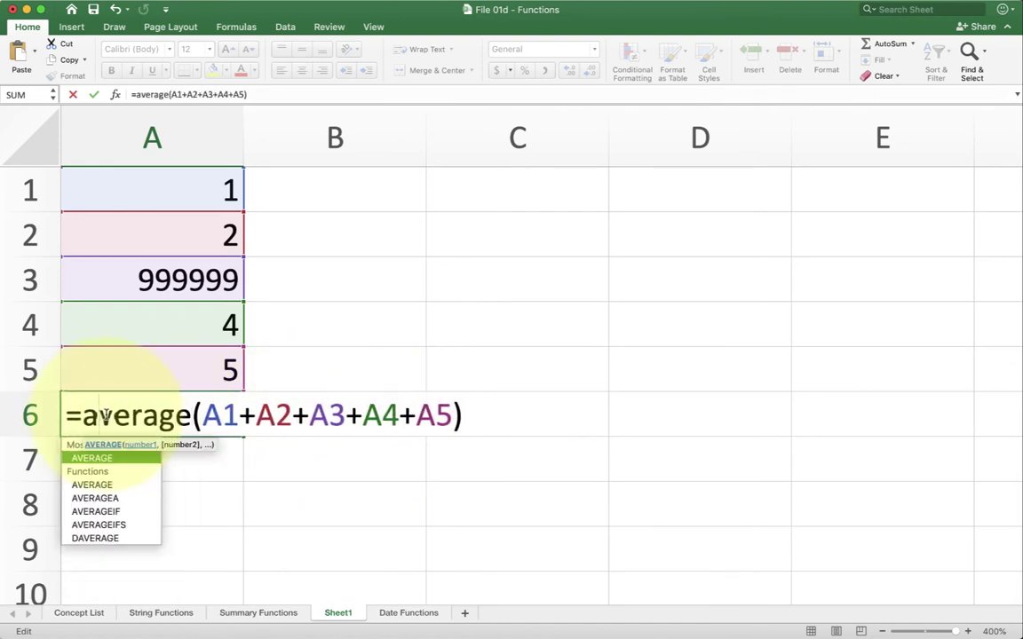
double_click(103, 414)
type("max")
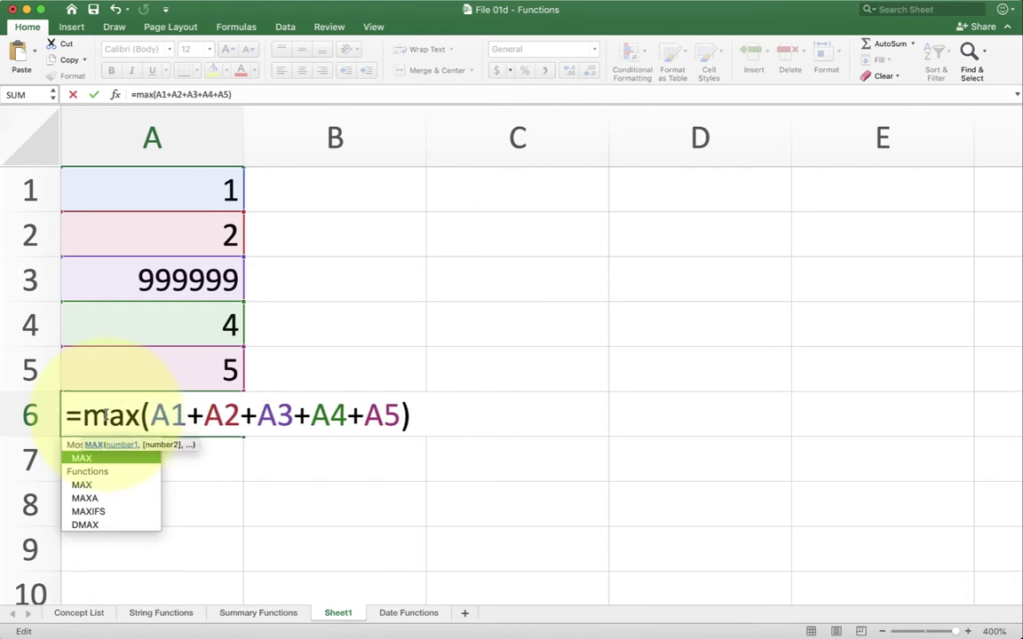
key("BackSpace")
key("BackSpace")
key("BackSpace")
key("BackSpace")
type("=sum")
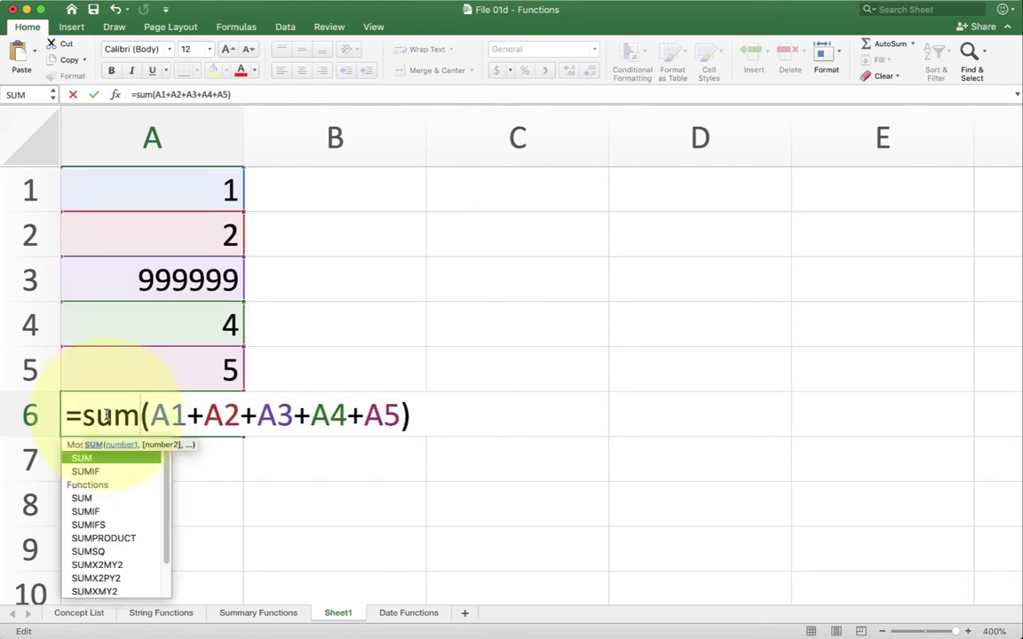
key("Escape")
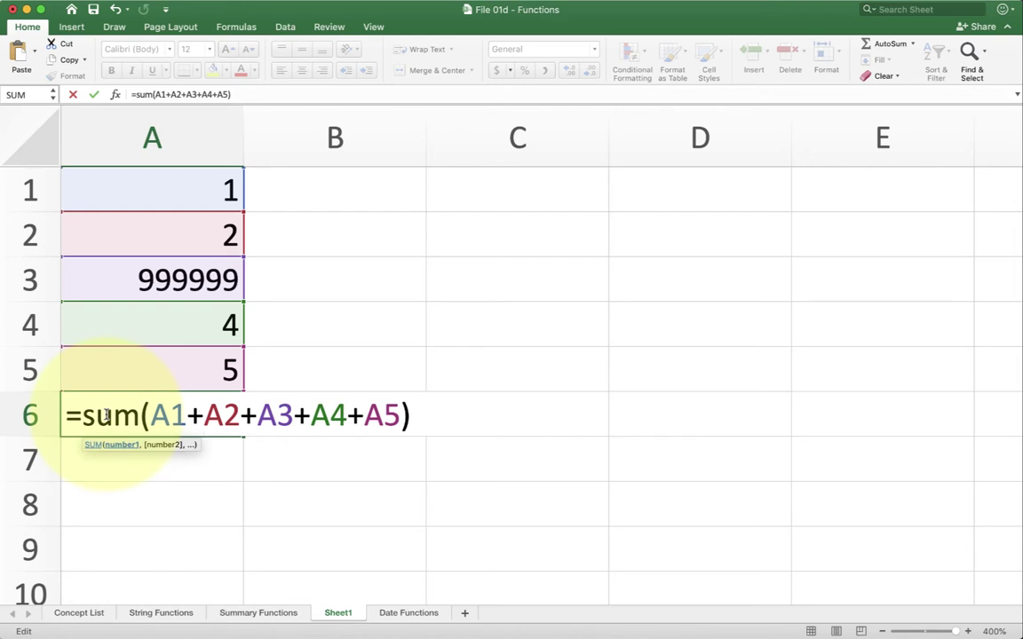
Replace each + between A1 and A5 in the A6 formula with a comma.
key("BackSpace")
type(",")
key("Right")
key("BackSpace")
type(",")
key("Right")
key("Right")
key("BackSpace")
type(",")
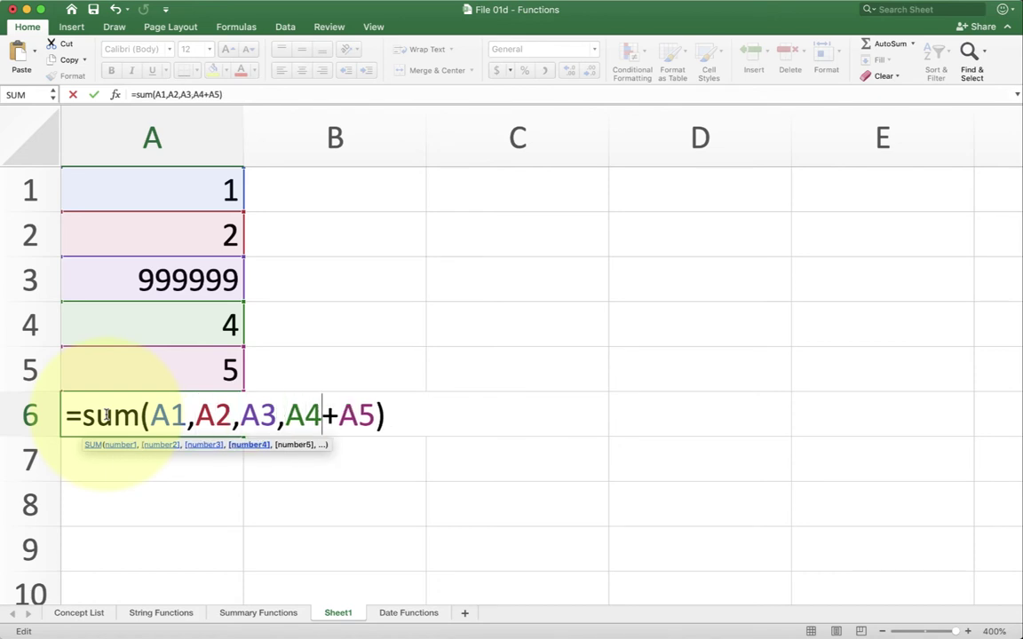
key("Right")
key("BackSpace")
type(",")
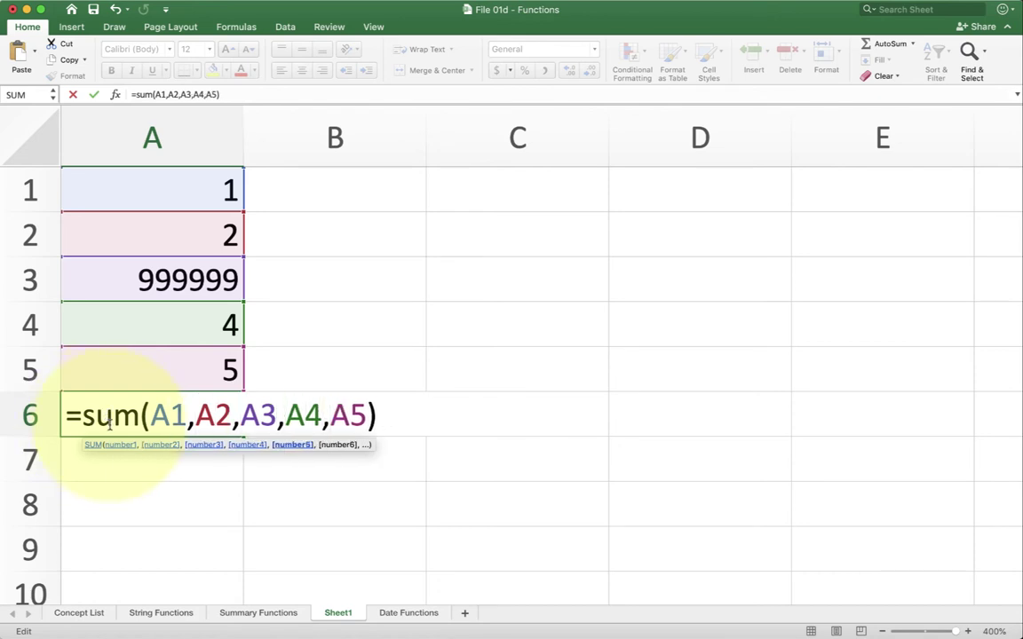
key("Left")
key("Left")
key("Left")
key("Left")
key("Left")
key("Left")
key("Left")
key("Left")
key("Left")
key("Left")
key("Right")
key("Right")
key("Right")
key("Right")
key("Right")
key("Right")
key("Right")
key("Right")
key("Right")
key("Right")
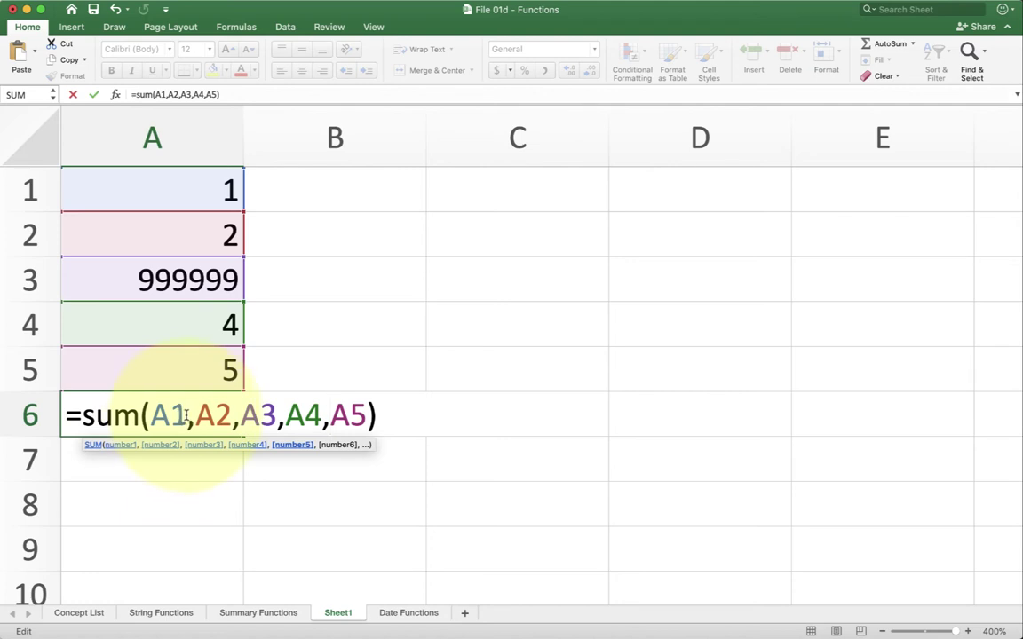
Replace the middle arguments with a colon to form A1:A5, then cancel the edit.
left_click_drag(186, 416, 330, 426)
type(":")
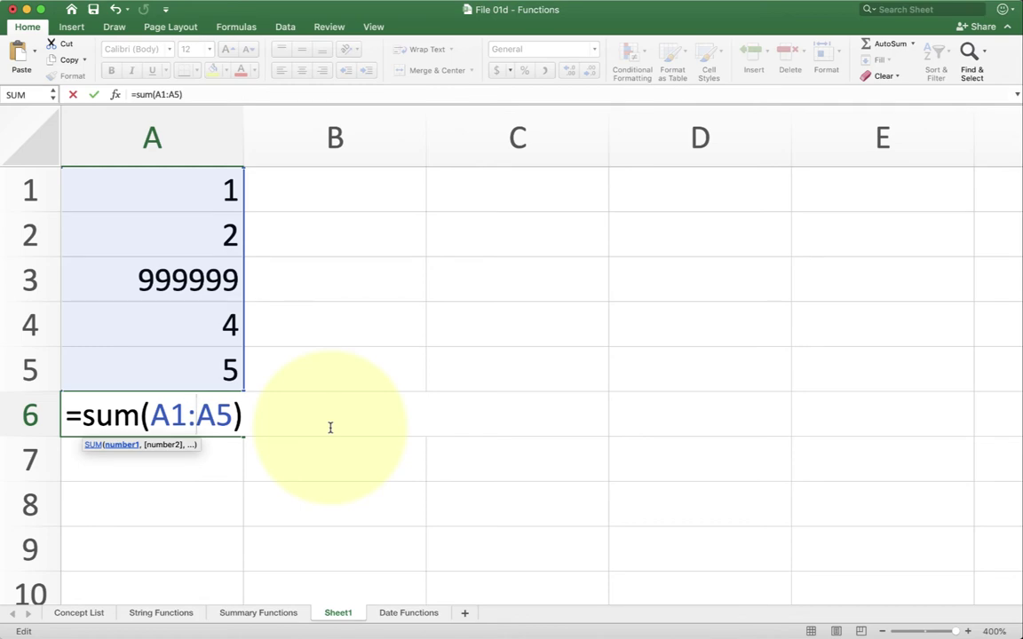
key("Escape")
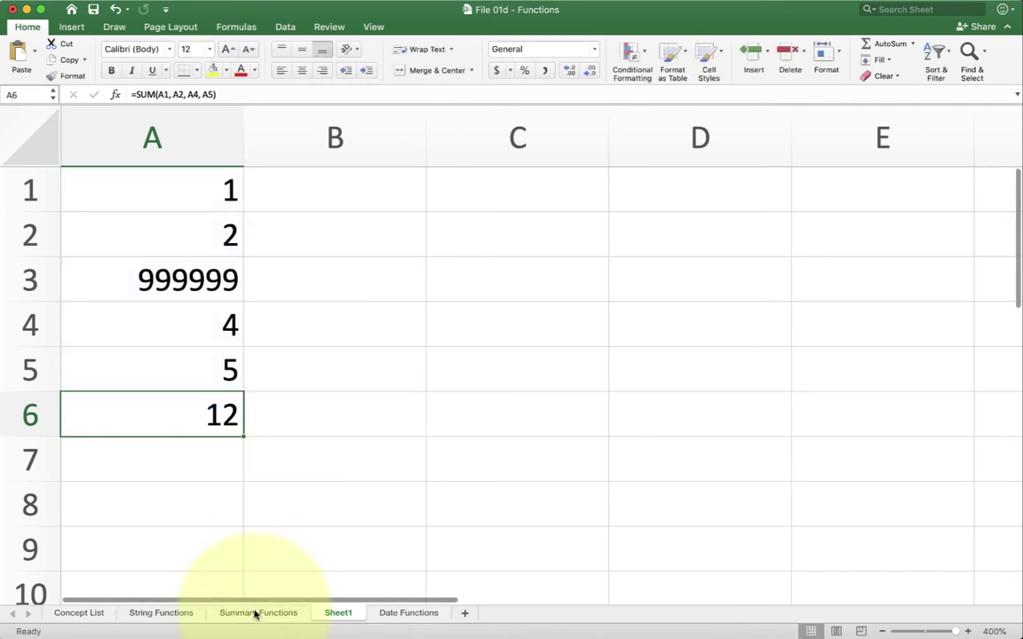
Return to the Summary Functions sheet, scroll to the commission table and select C47.
left_click(253, 612)
scroll(348, 435, "down", 10)
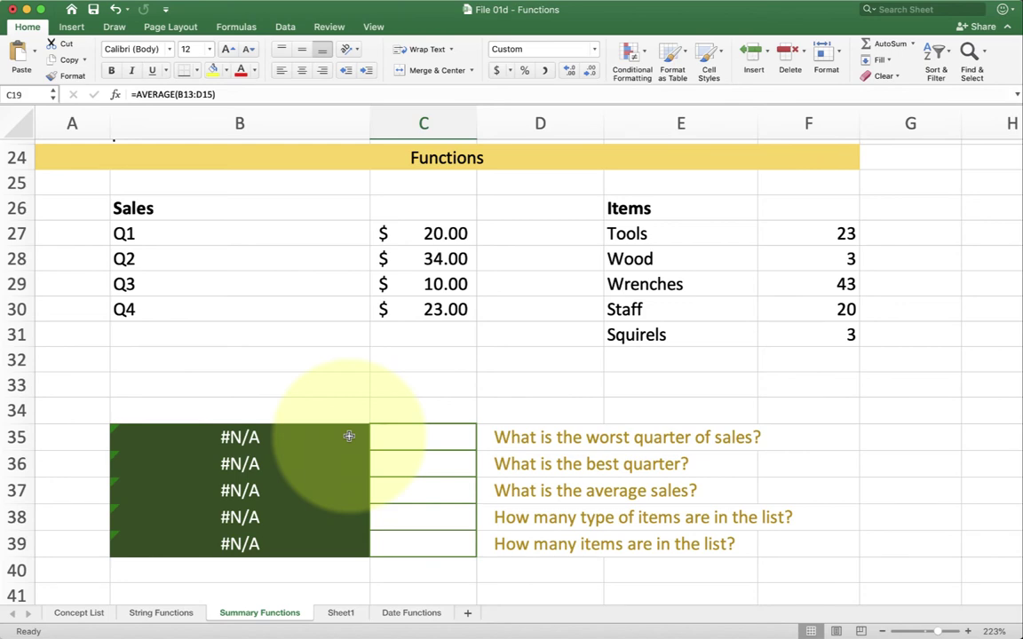
scroll(348, 436, "down", 5)
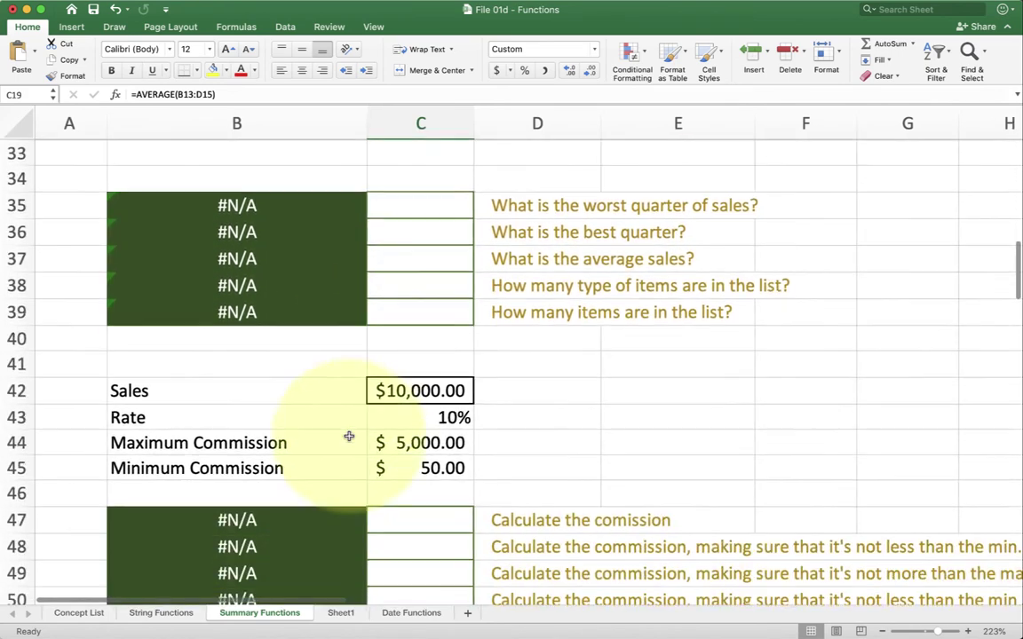
scroll(348, 436, "down", 4)
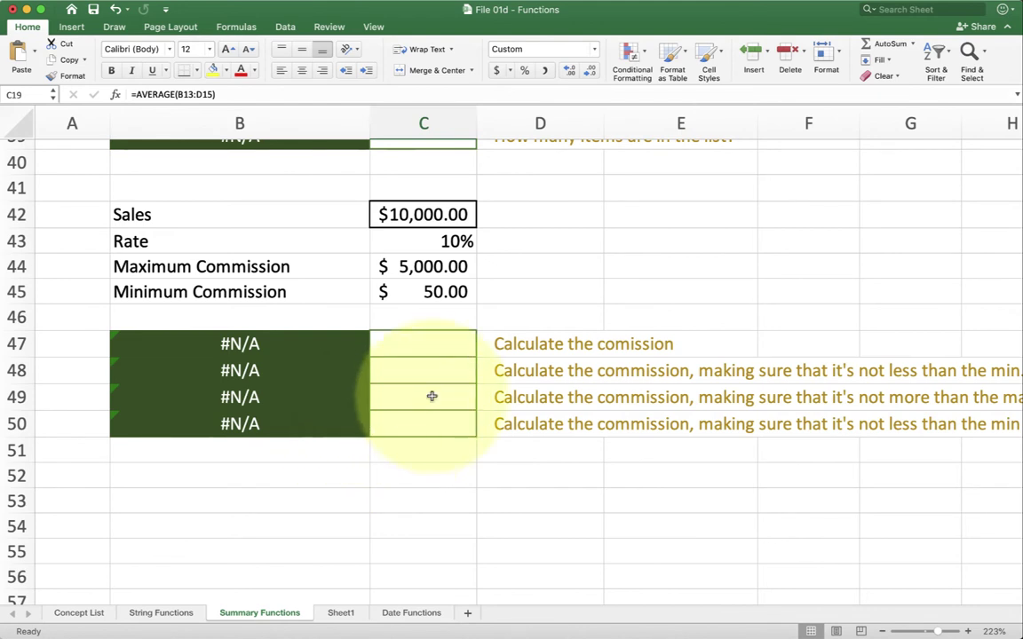
left_click(427, 349)
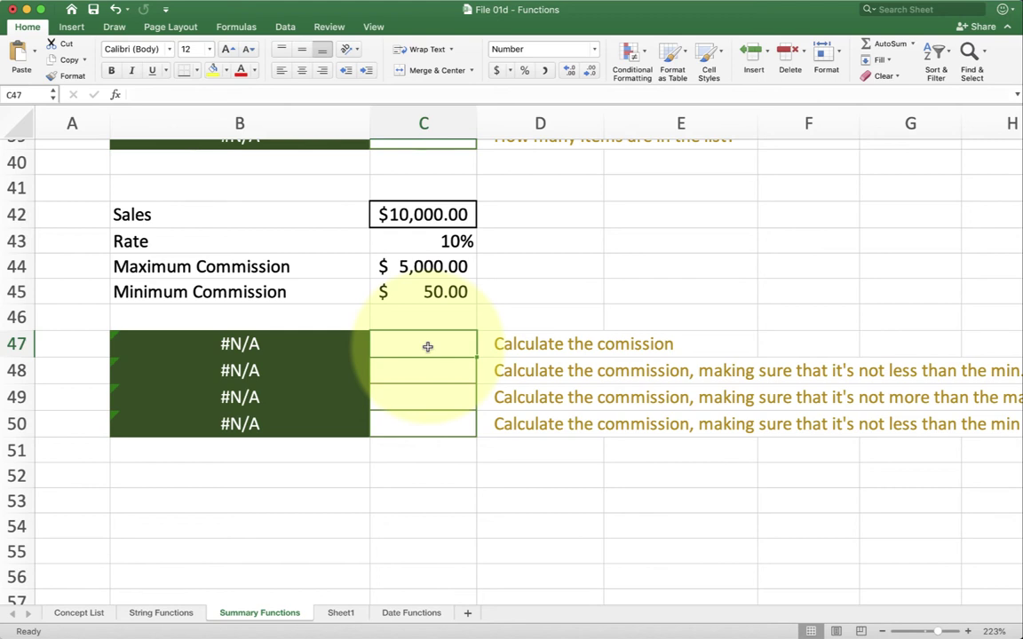
Enter =C42*C43 in C47 for a basic commission of 1000.
type("=")
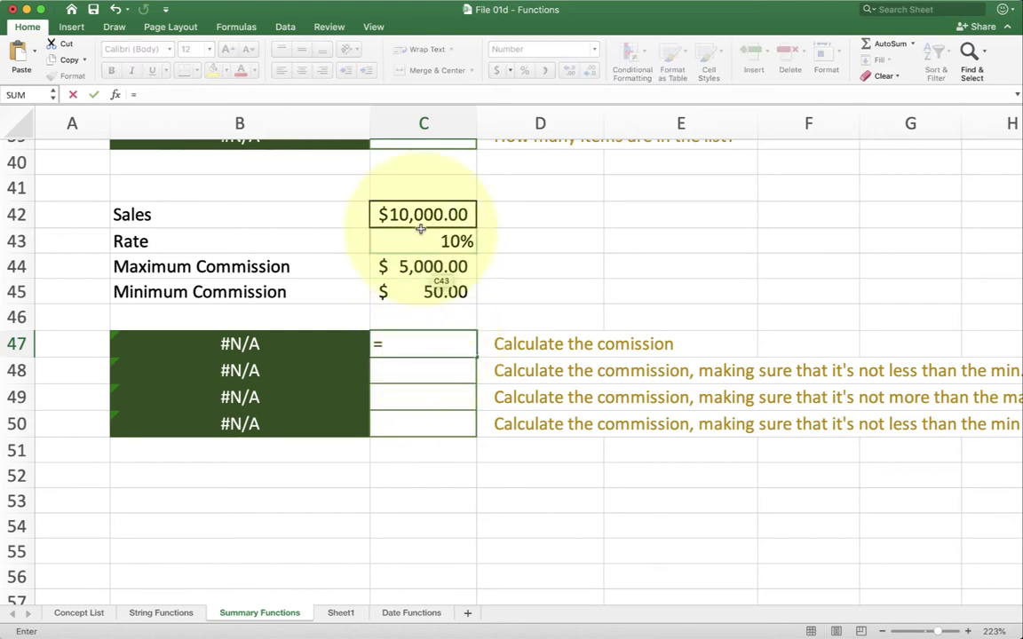
left_click(423, 213)
type("*")
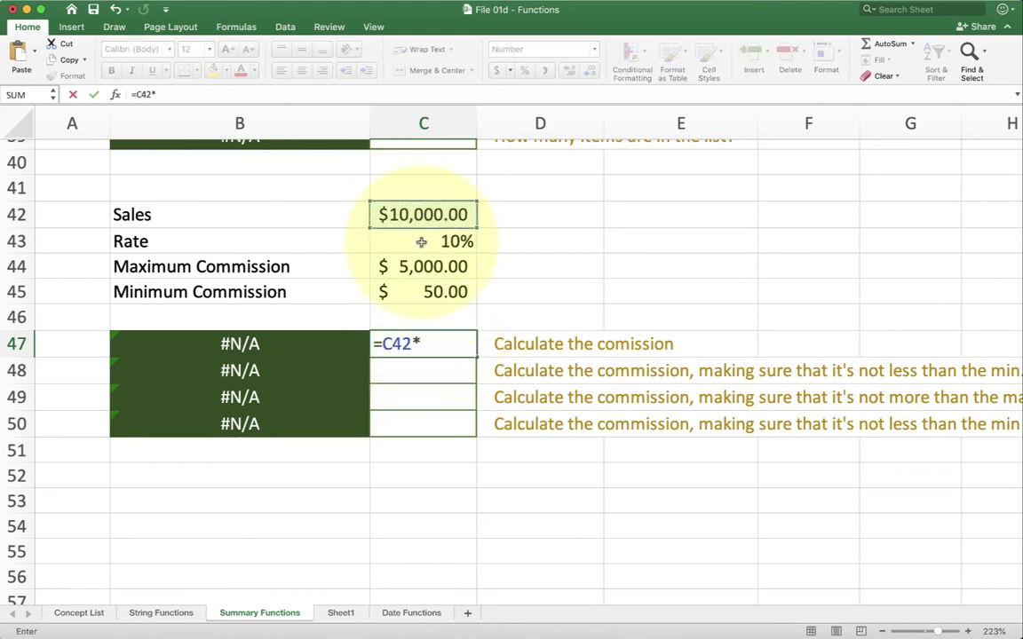
left_click(421, 242)
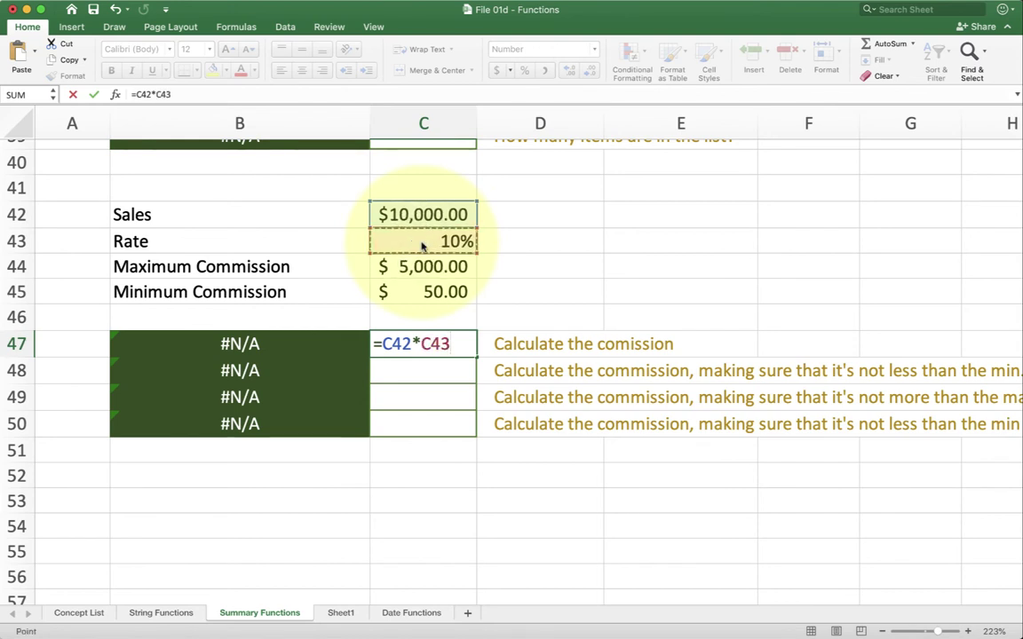
key("Return")
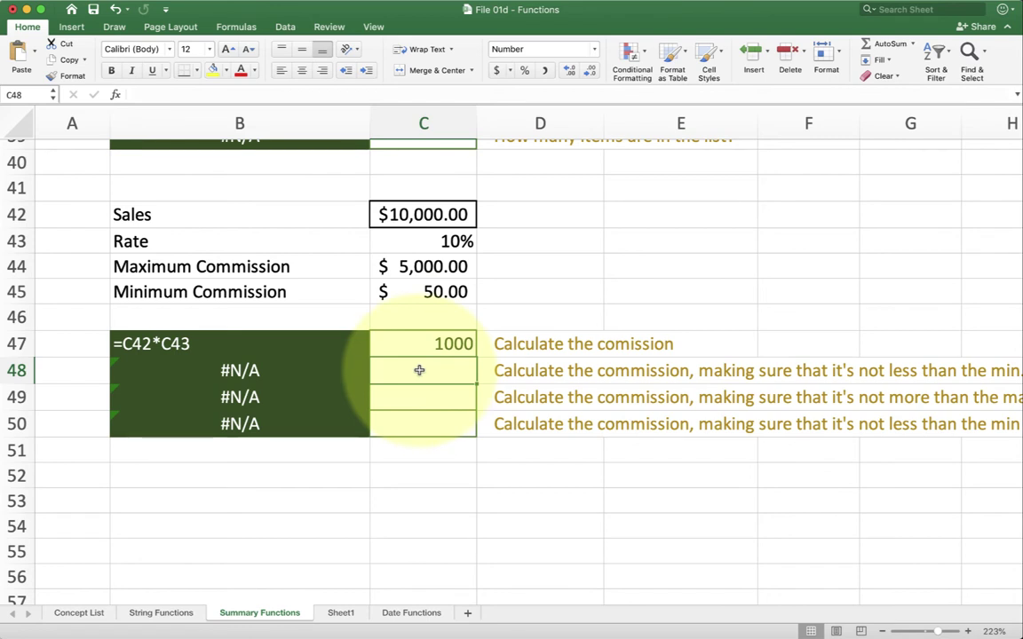
Change the B44 label from Maximum Commission to Ceiling Commission.
double_click(178, 268)
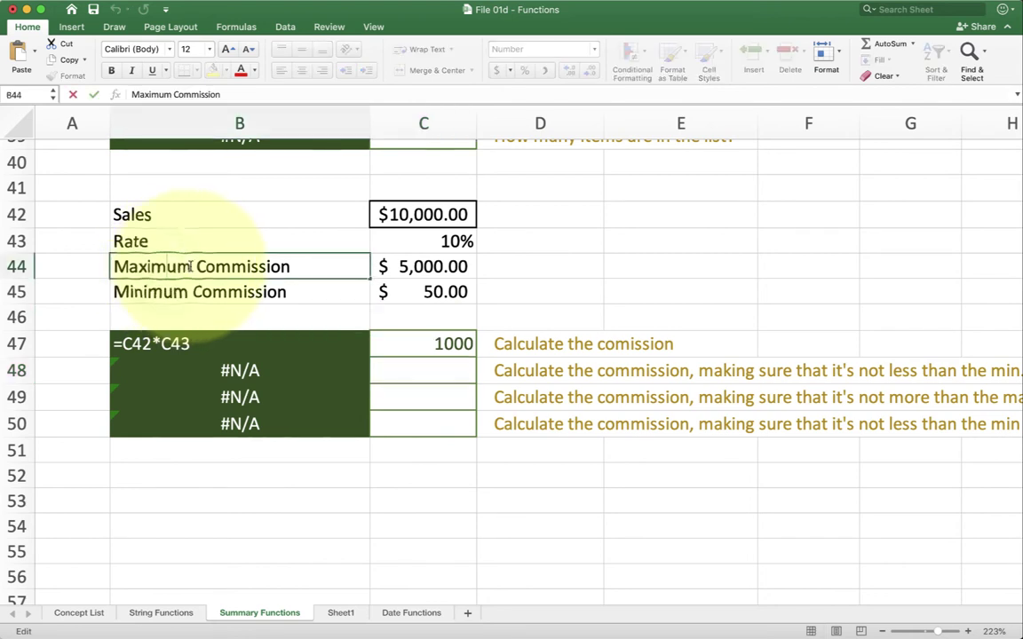
left_click_drag(189, 266, 96, 263)
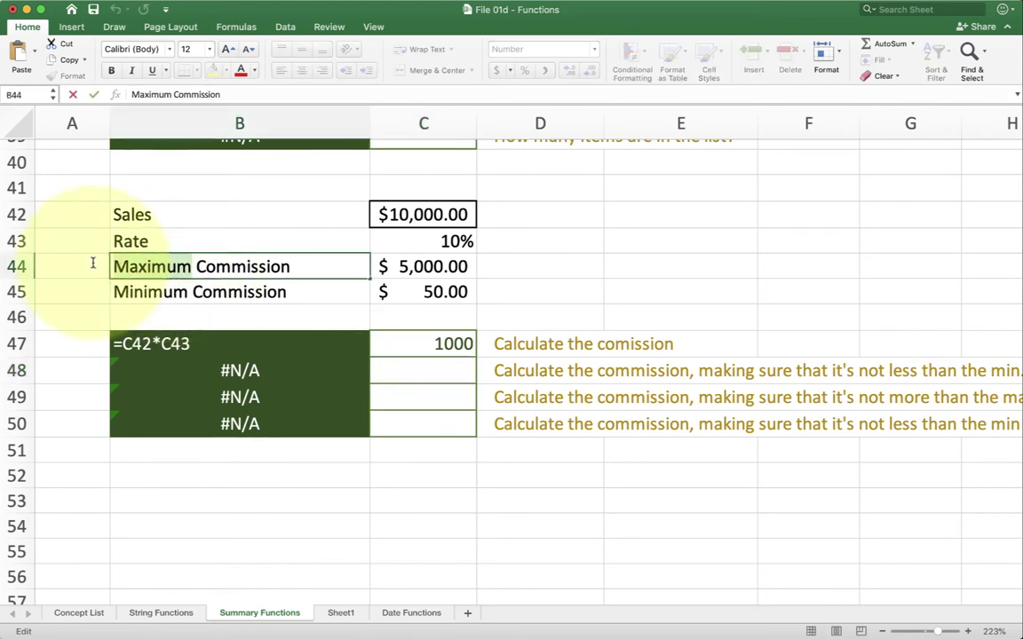
type("Ceiling")
key("Return")
Change the B45 label from Minimum Commission to Floor Commission.
double_click(122, 292)
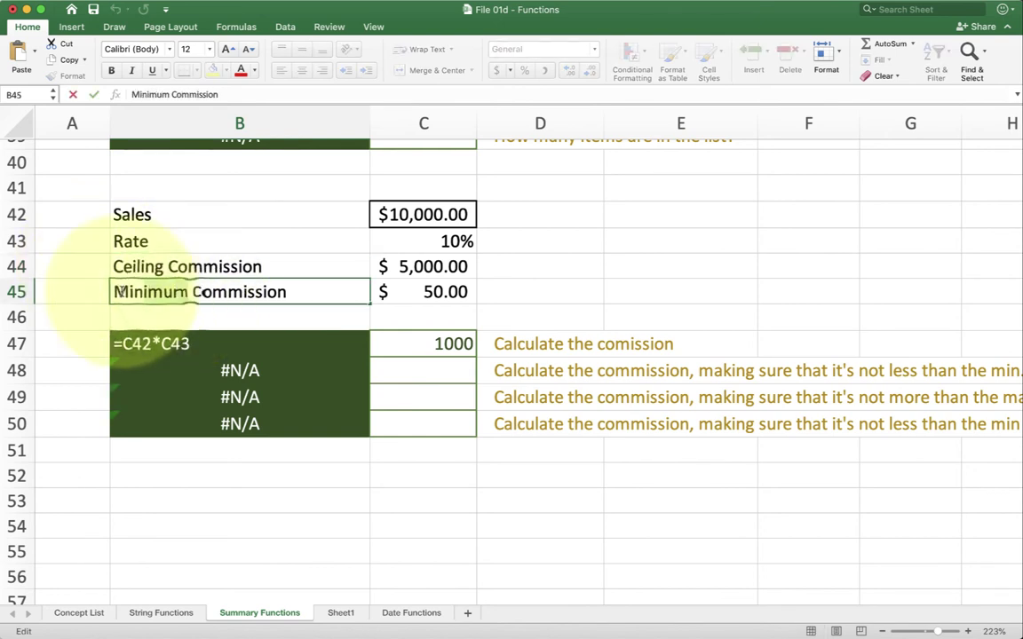
left_click_drag(189, 292, 78, 290)
type("Floor")
key("Return")
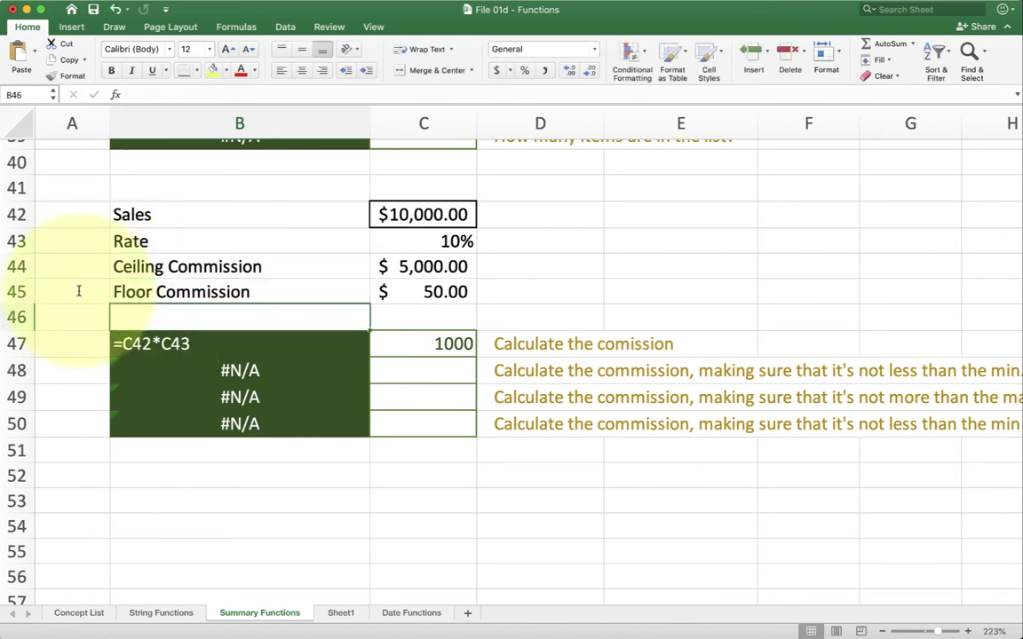
Review the ceiling value in C44 and the floor value in C45, then select C48.
left_click(427, 266)
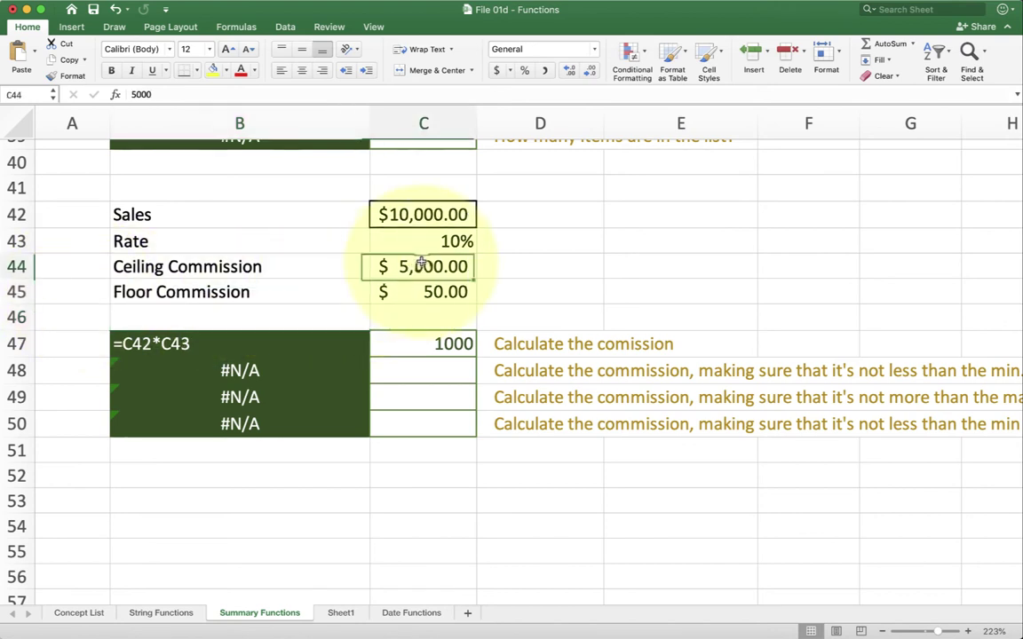
left_click(414, 290)
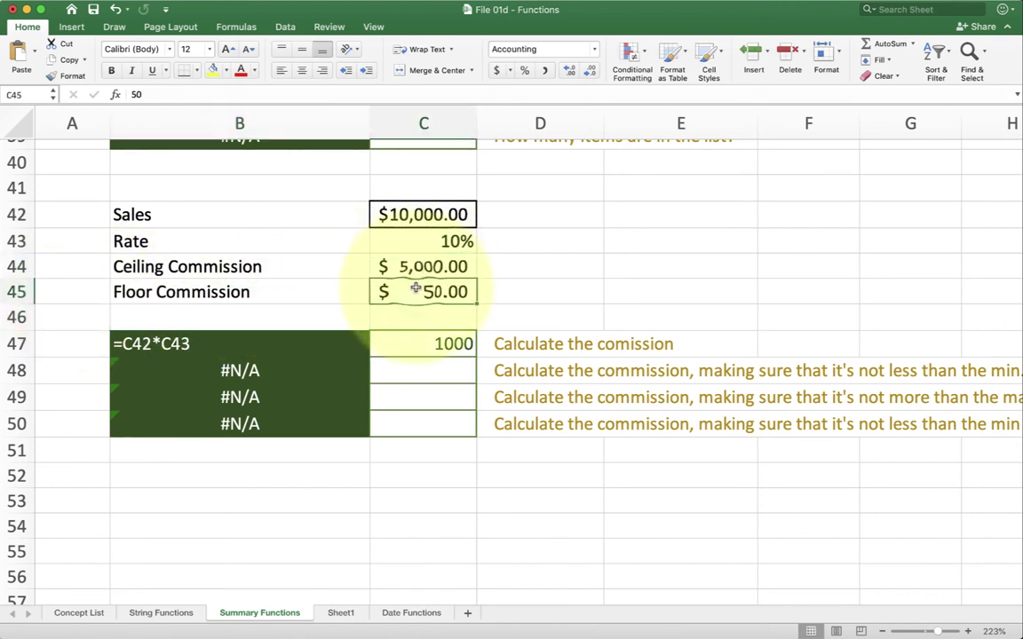
left_click(408, 359)
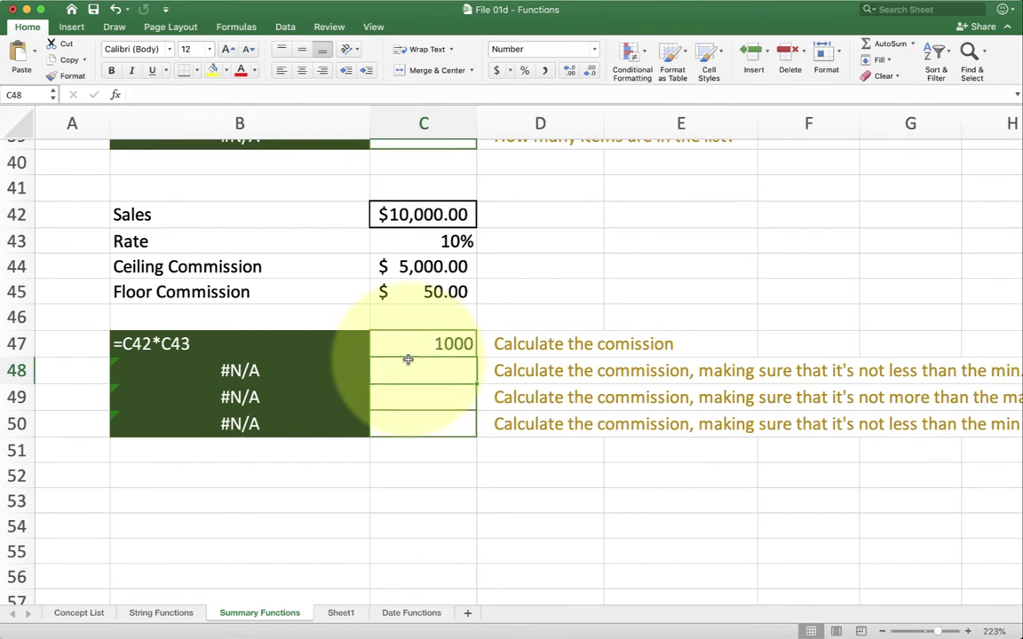
Enter =MAX(C47,C45) in C48 so commission never drops below the $50 floor.
type("=")
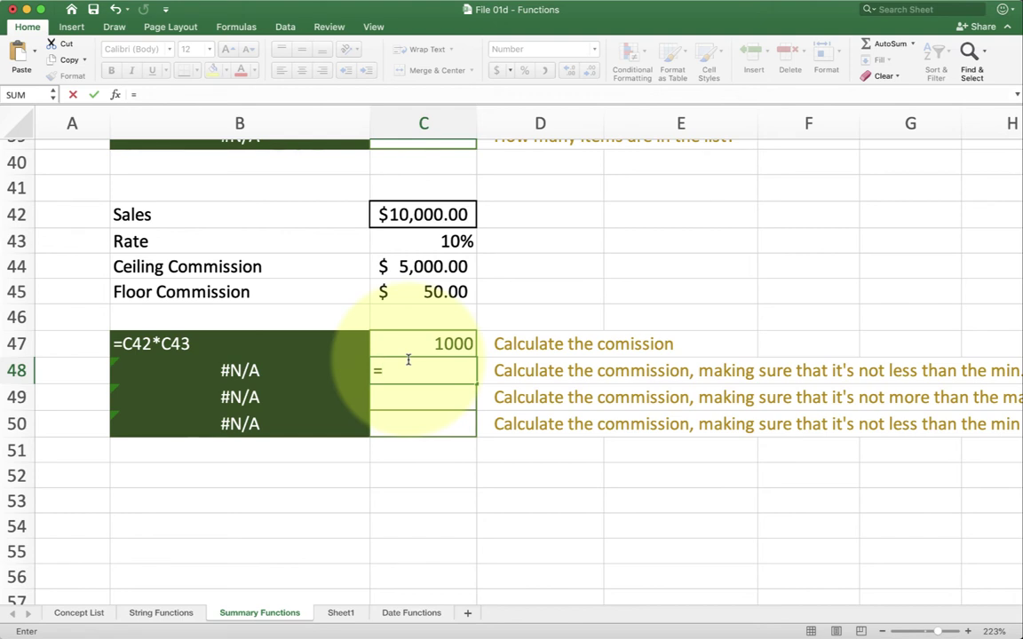
type("max(")
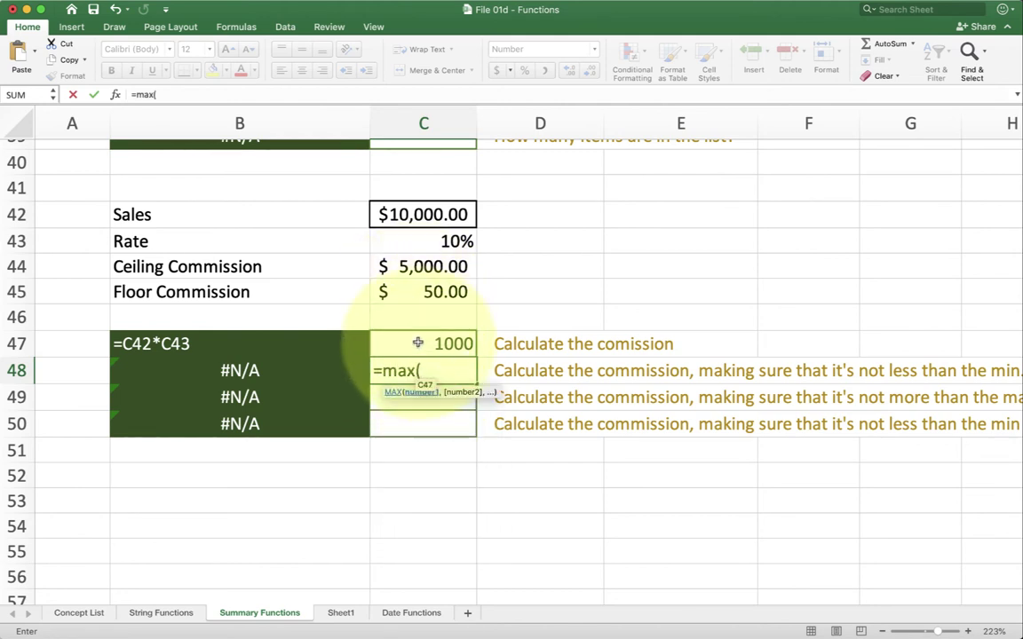
left_click(419, 344)
type(",")
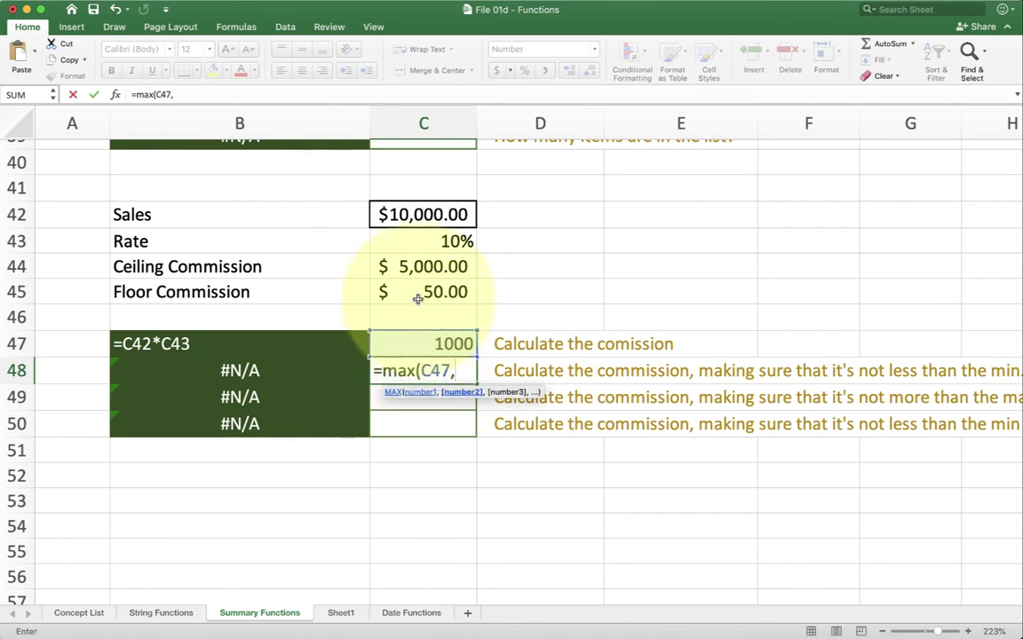
left_click(417, 292)
type(")")
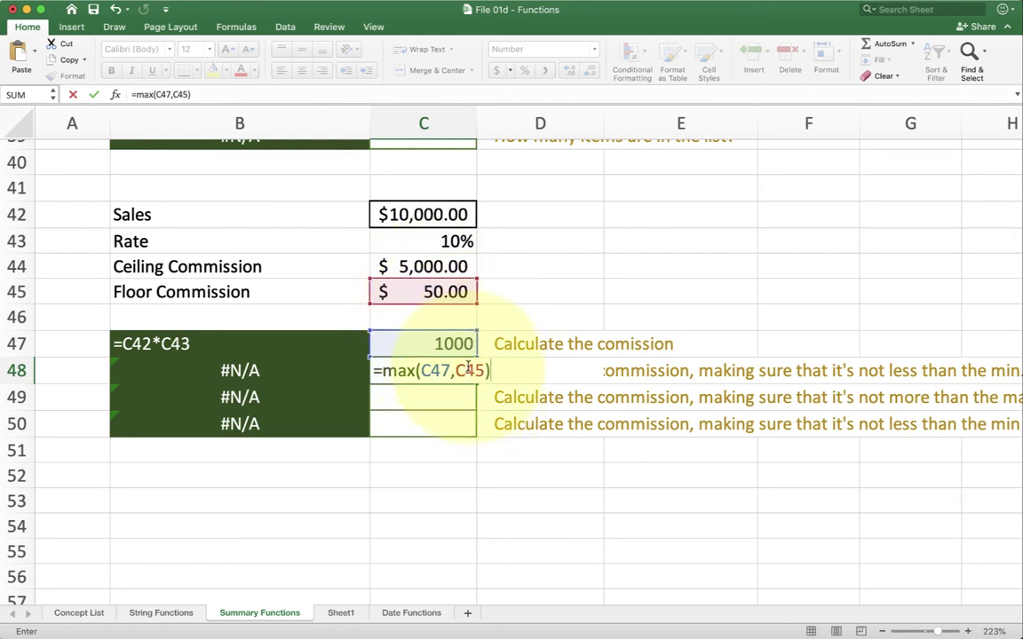
key("Return")
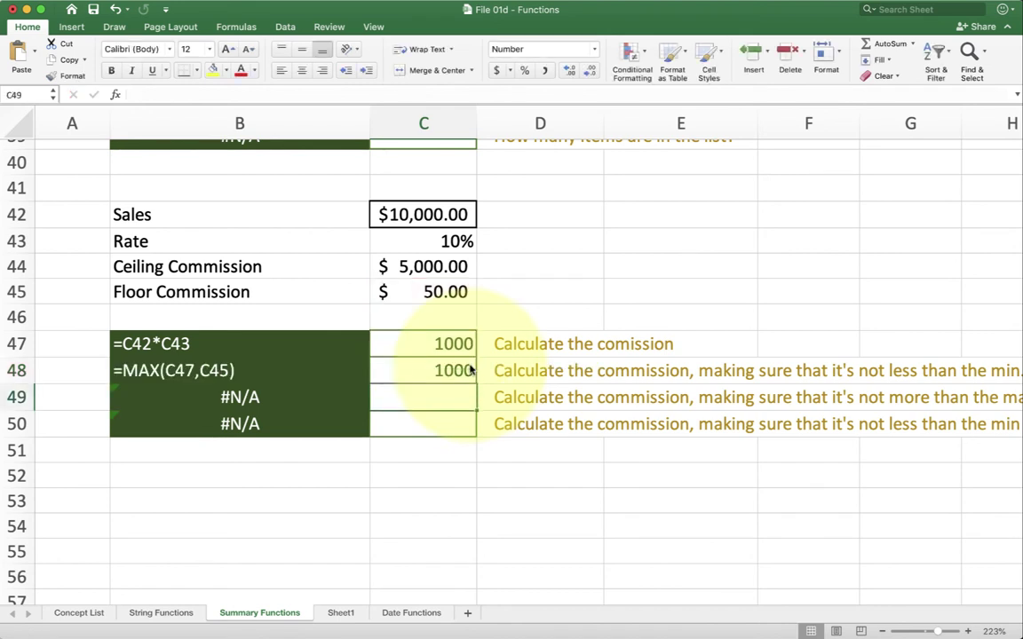
Set the Sales value in C42 to 0.
left_click(426, 213)
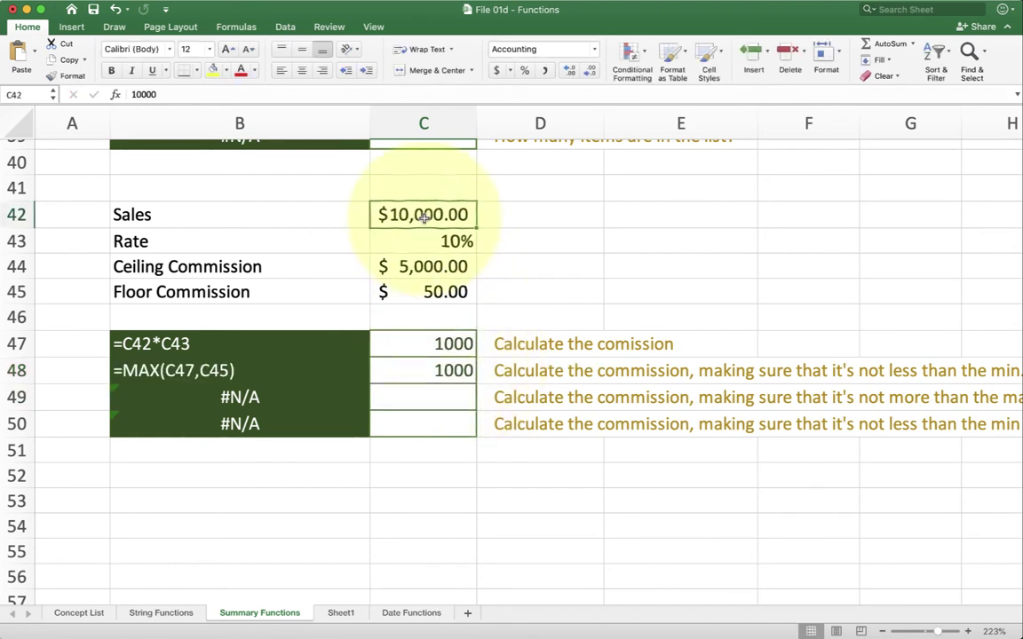
type("0")
key("Return")
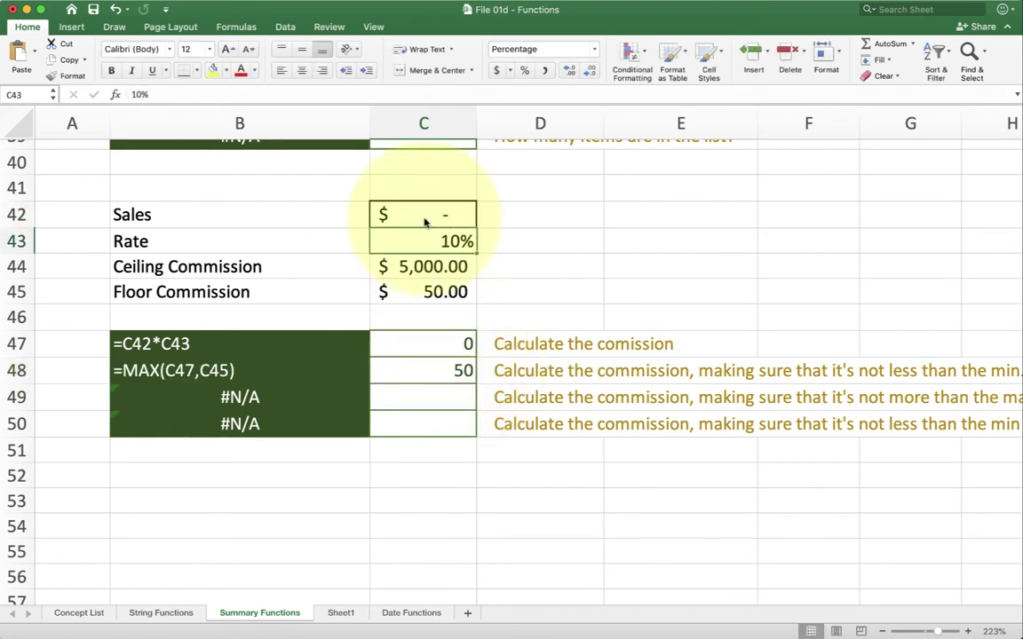
Check that C47 drops to 0 while C48 returns the 50 floor from C45.
left_click(430, 343)
left_click(432, 371)
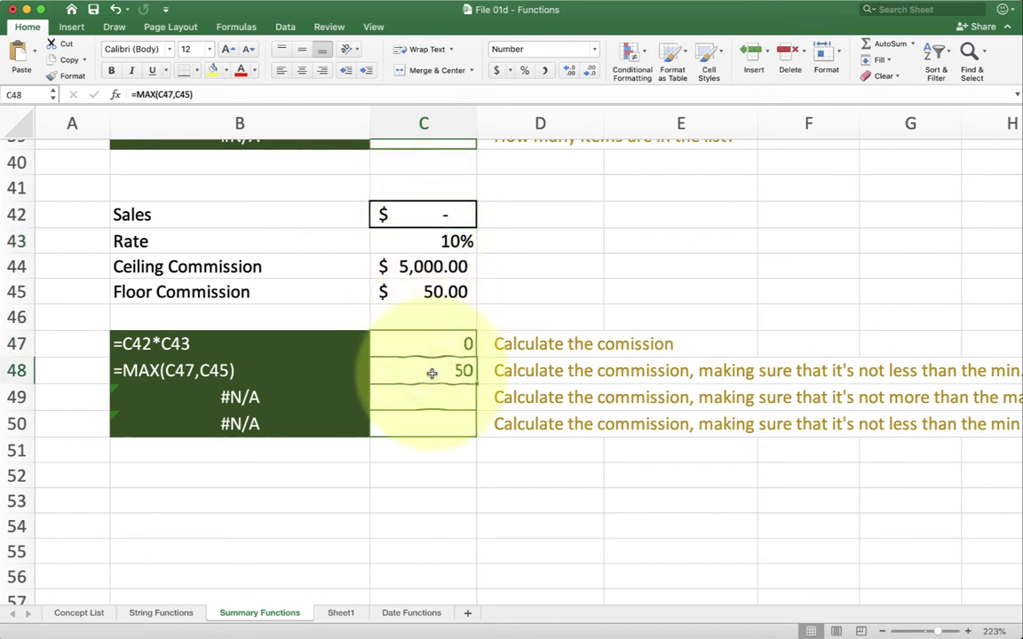
left_click(425, 343)
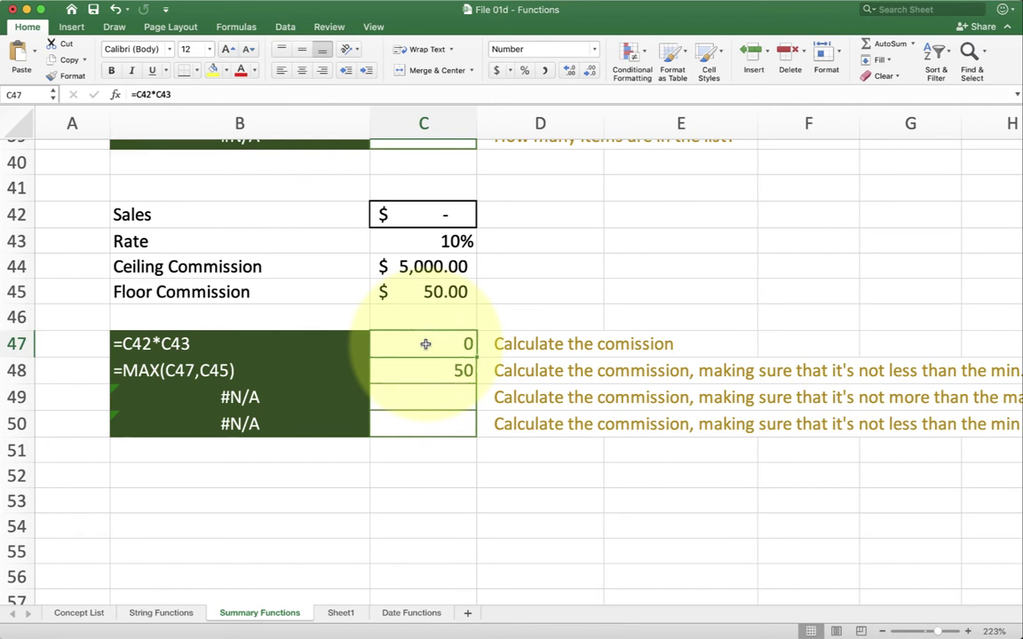
left_click(429, 292)
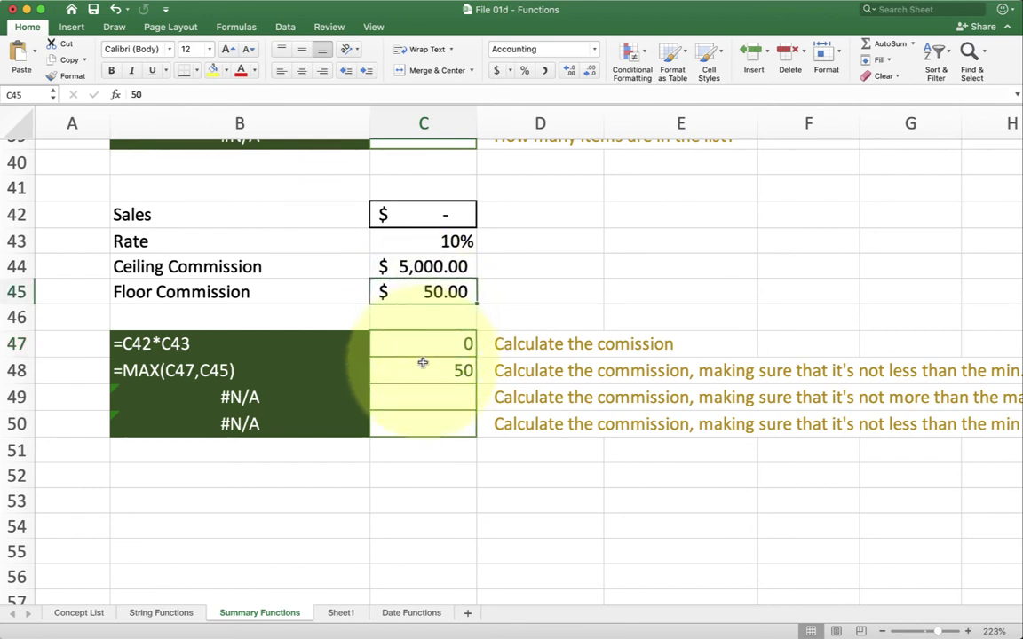
Enter =MIN(C44,C47) in C49 to cap the commission at the ceiling.
left_click(425, 397)
type("=min")
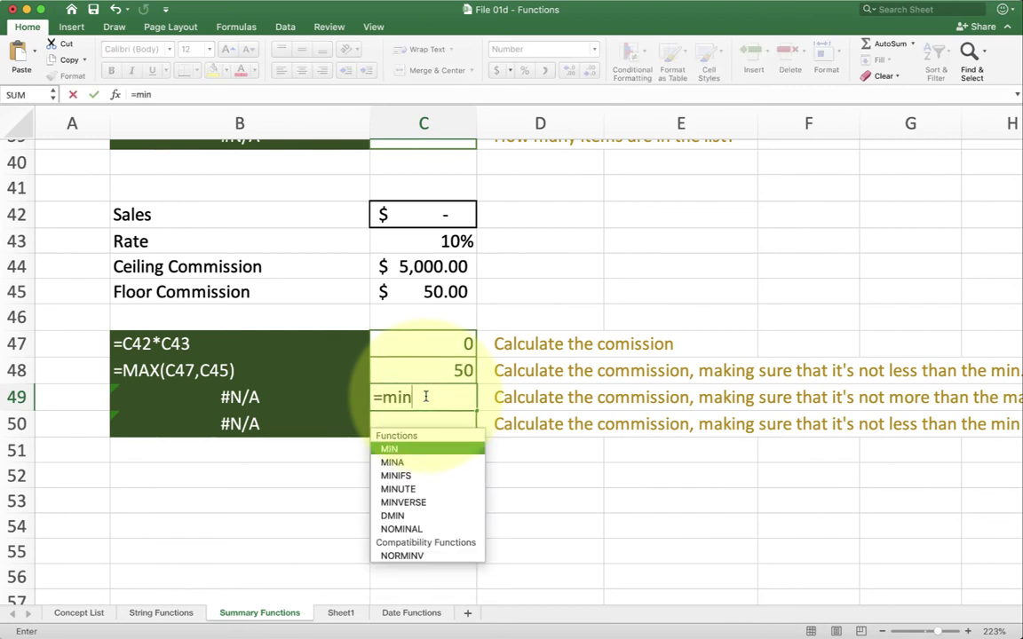
type("(")
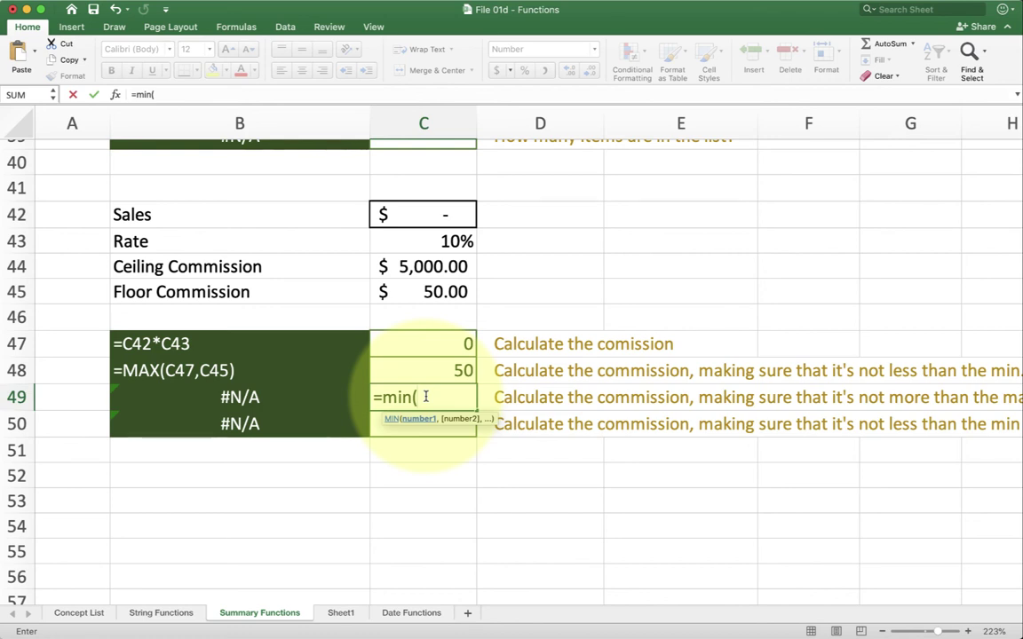
left_click(416, 267)
type(",")
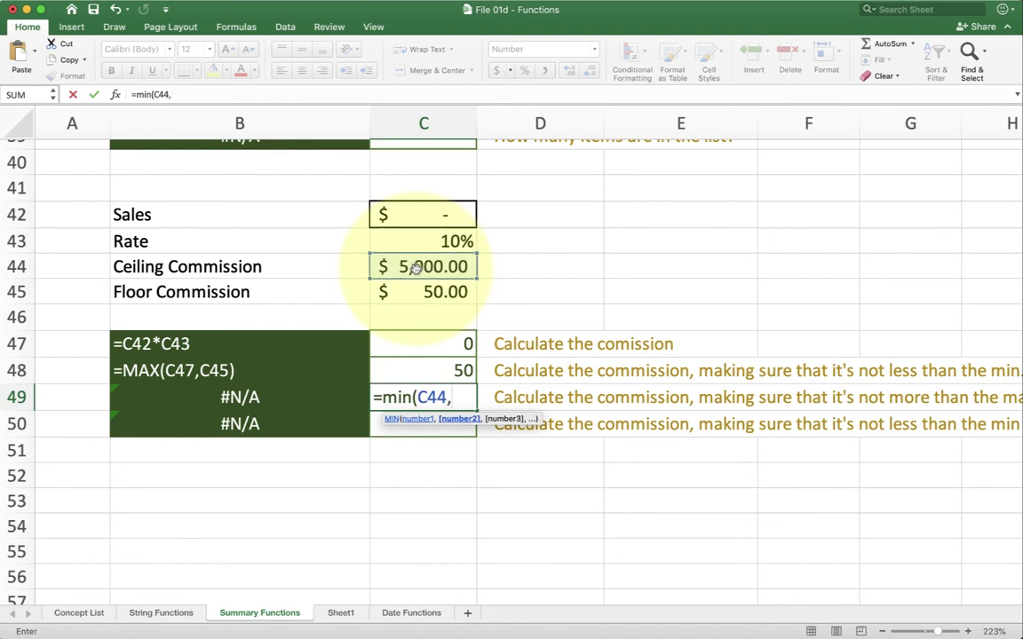
left_click(413, 342)
type(")")
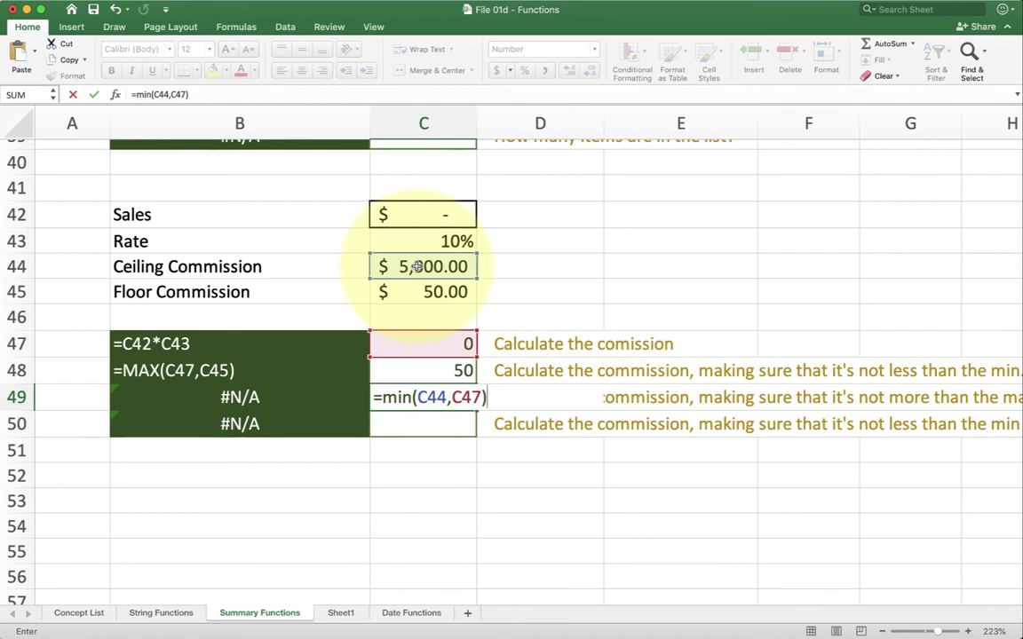
key("Return")
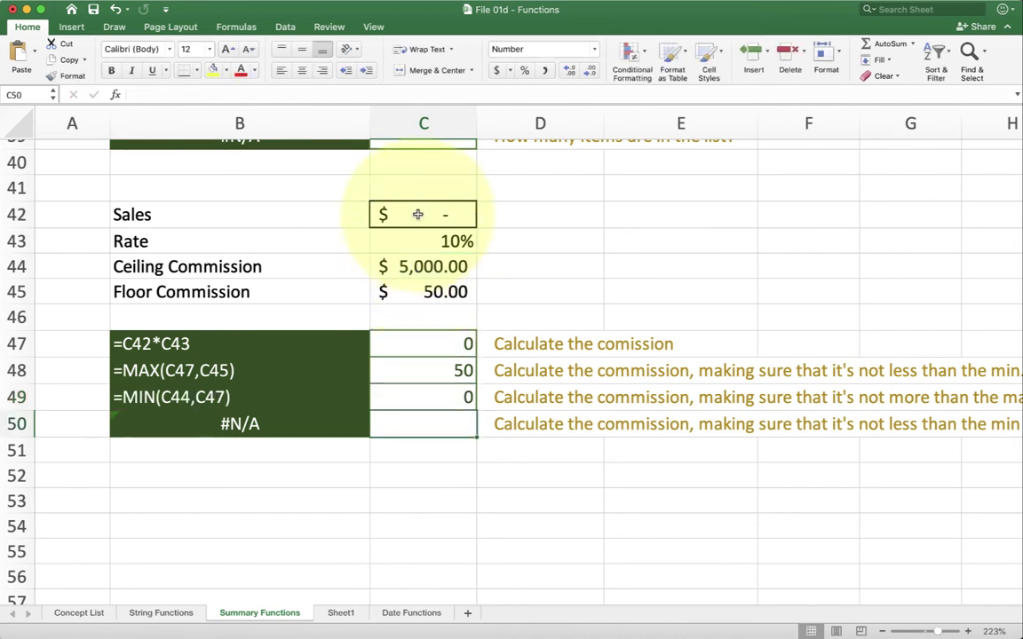
left_click(414, 214)
Change Sales to 1,000,000 and compare C47's 100000 commission with the C44 ceiling.
type("1,000,0")
type("00")
key("Return")
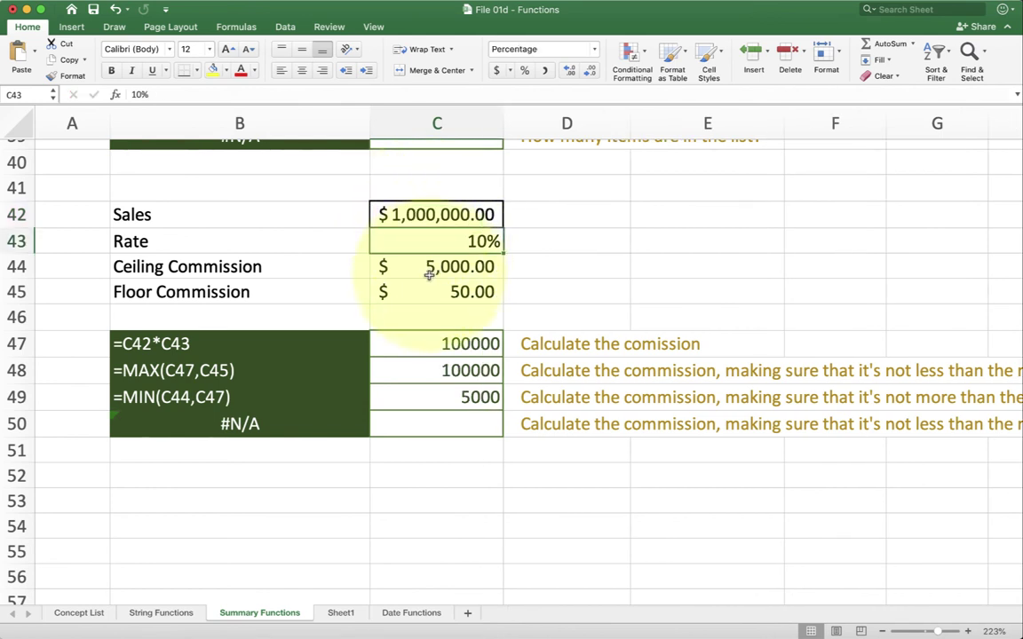
left_click(461, 347)
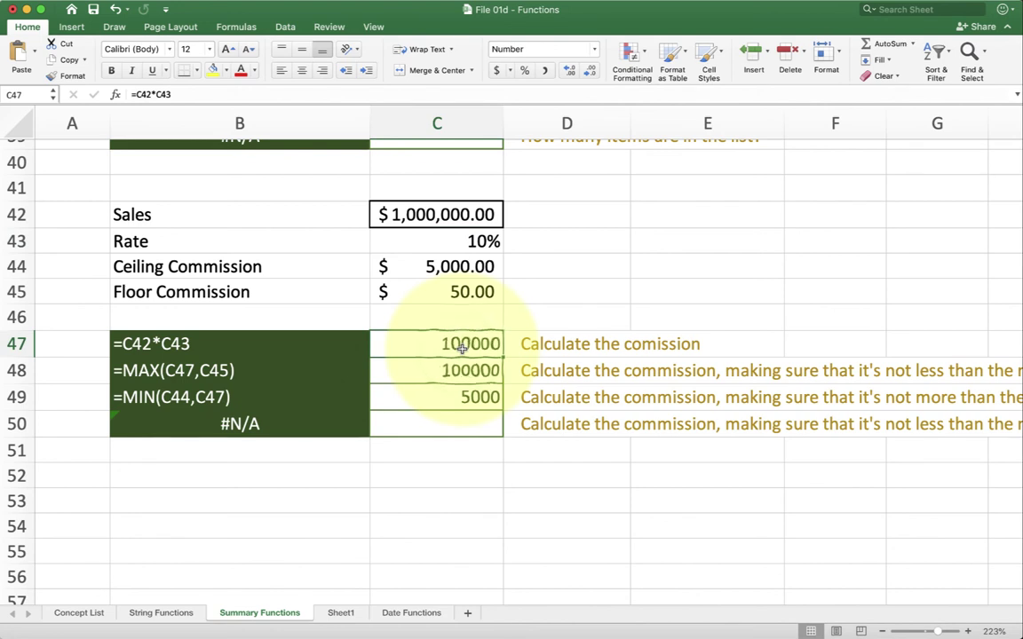
left_click(435, 267)
Recommit C49's =MIN(C44,C47) and compare it to C48, showing 5000 versus 100000.
double_click(430, 397)
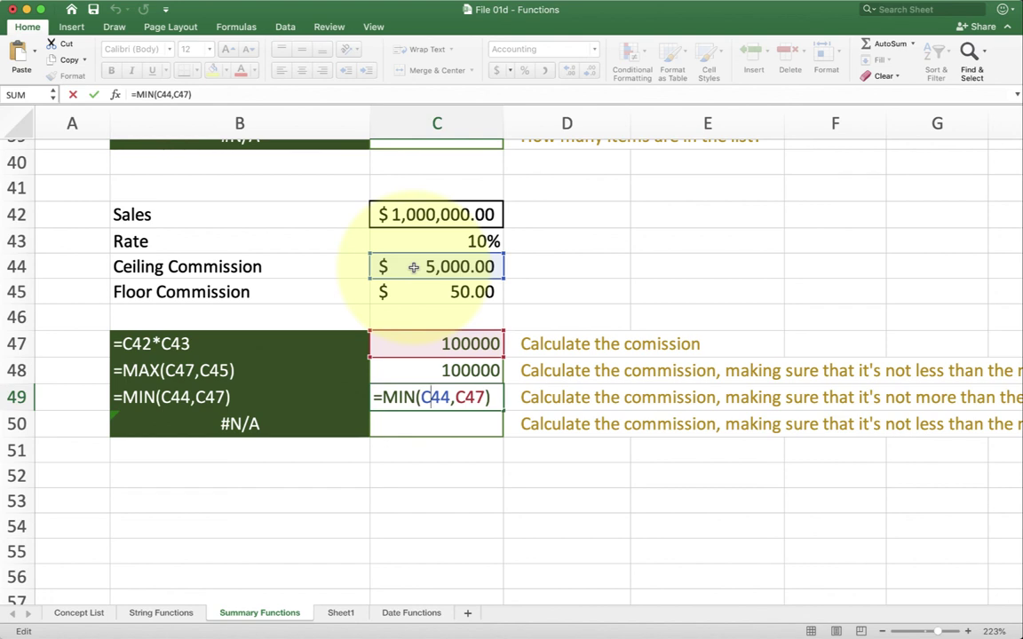
key("Return")
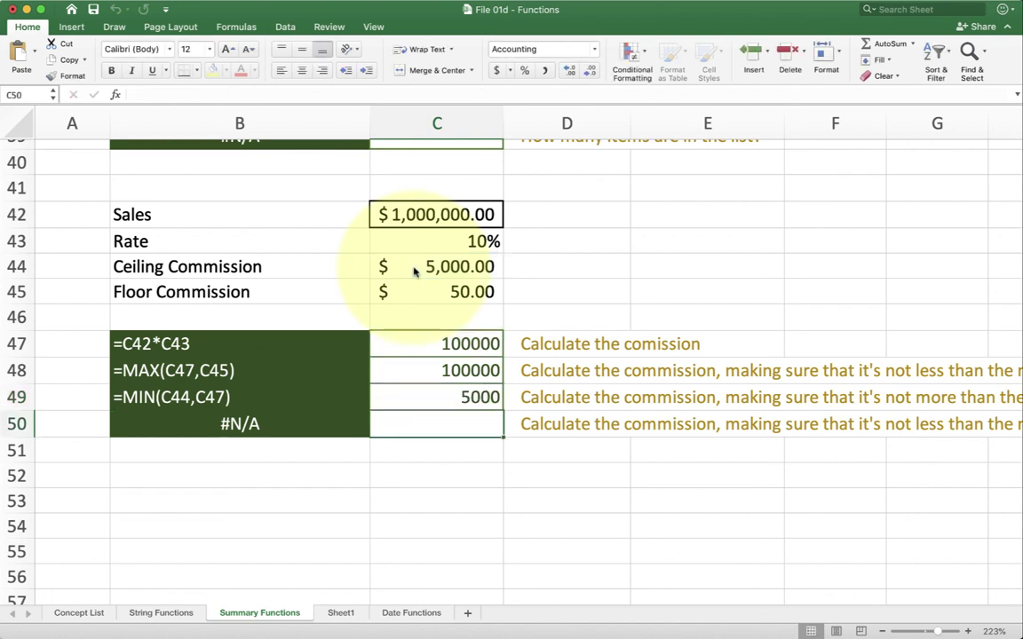
left_click(427, 366)
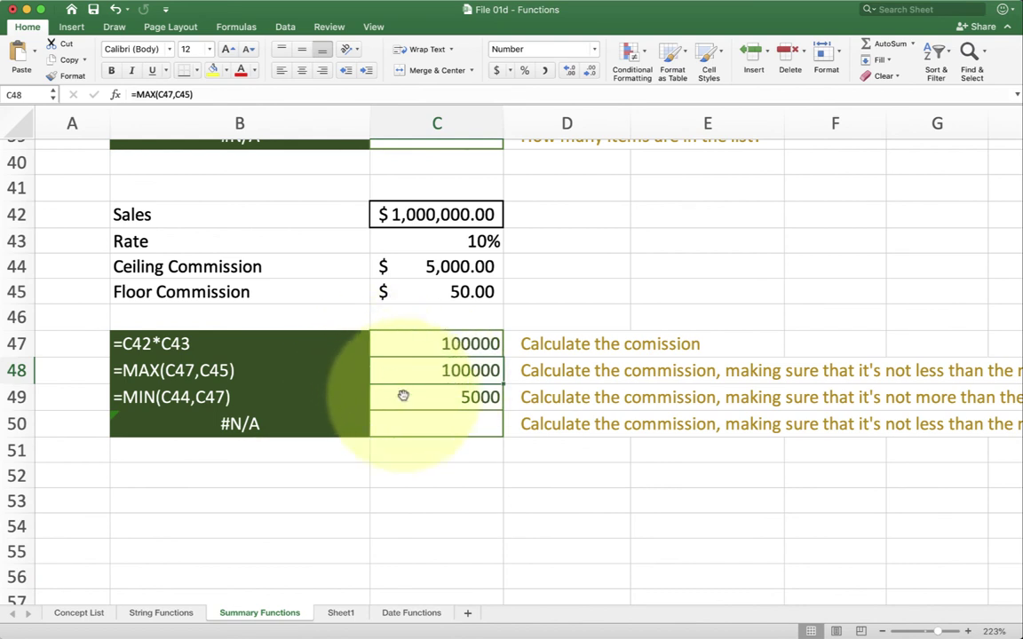
left_click(405, 396)
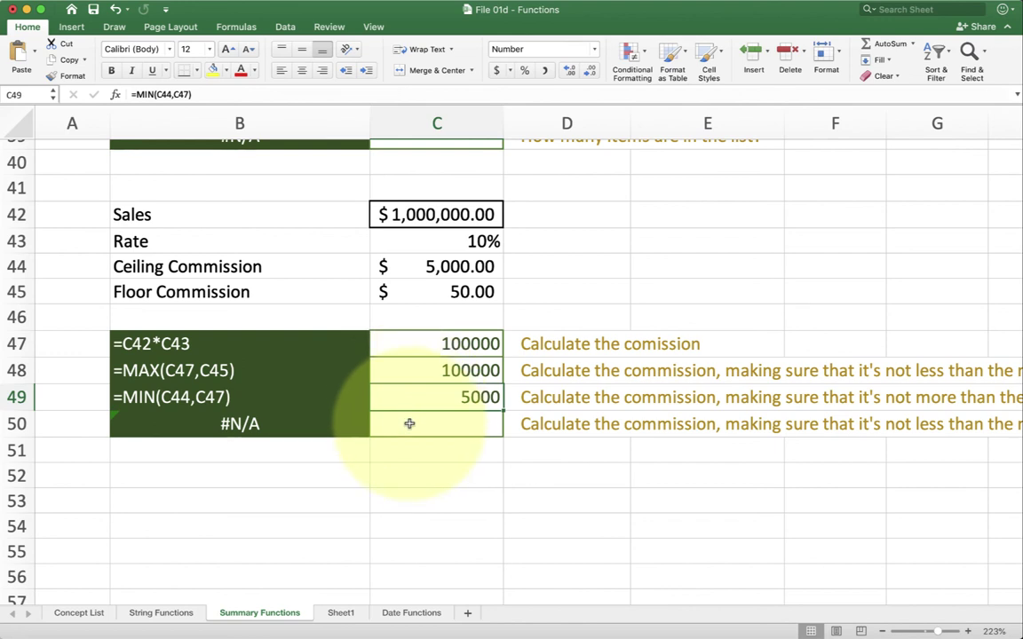
Enter =MIN(C48,C44) in C50 so the floored commission is capped at 5000.
left_click(409, 423)
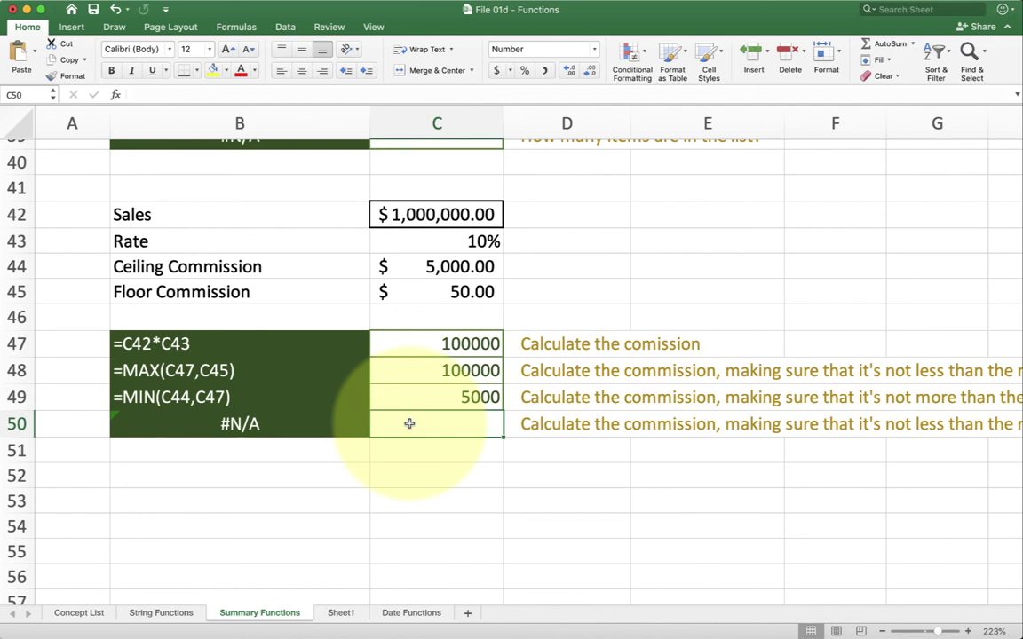
left_click(415, 372)
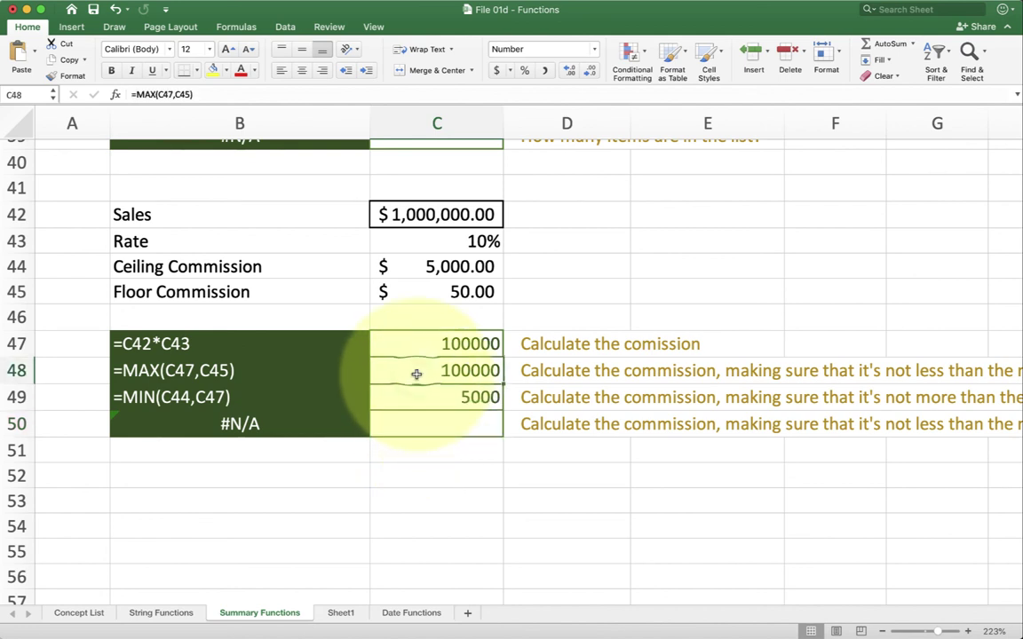
left_click(422, 346)
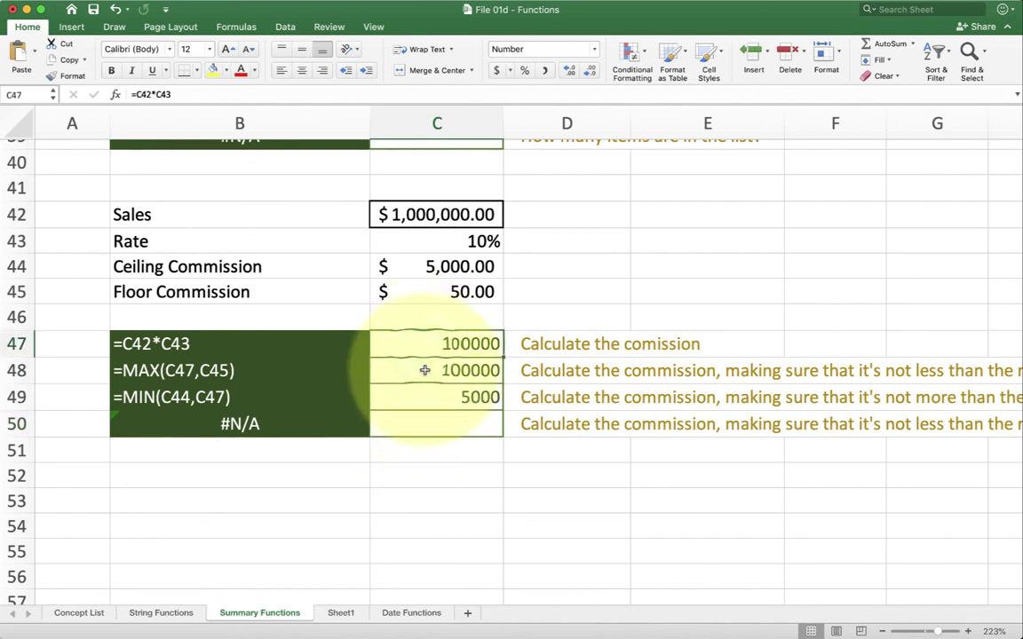
left_click(424, 424)
type("=min(")
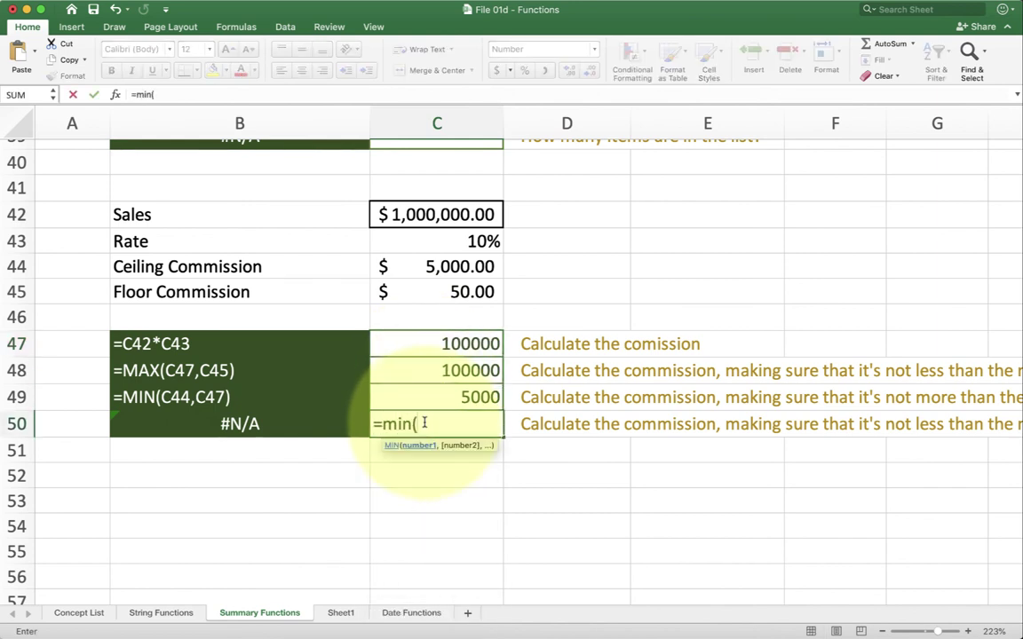
left_click(423, 372)
type(",")
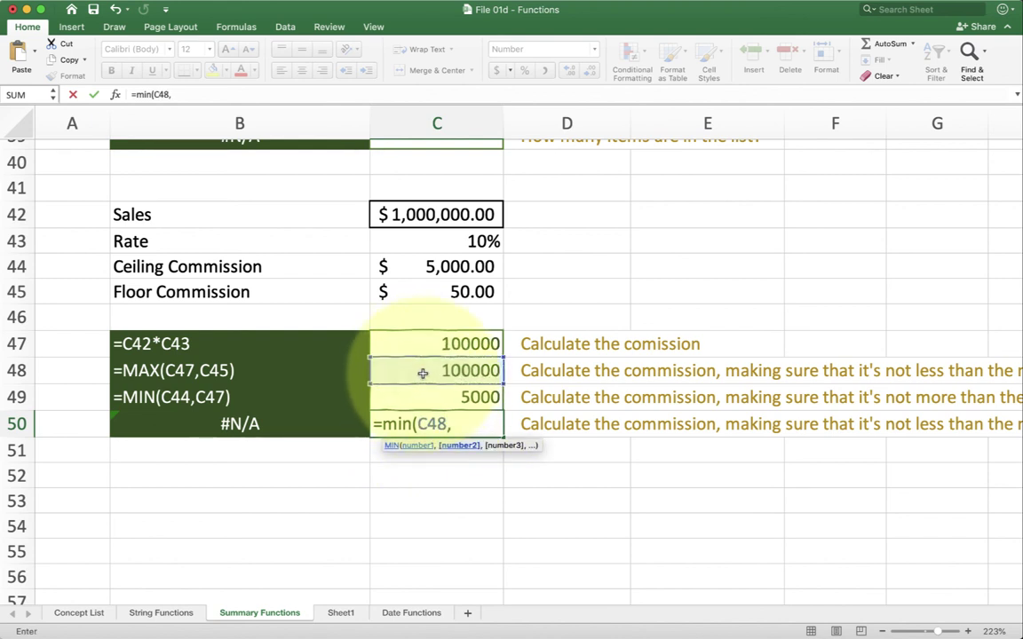
left_click(430, 268)
type(")")
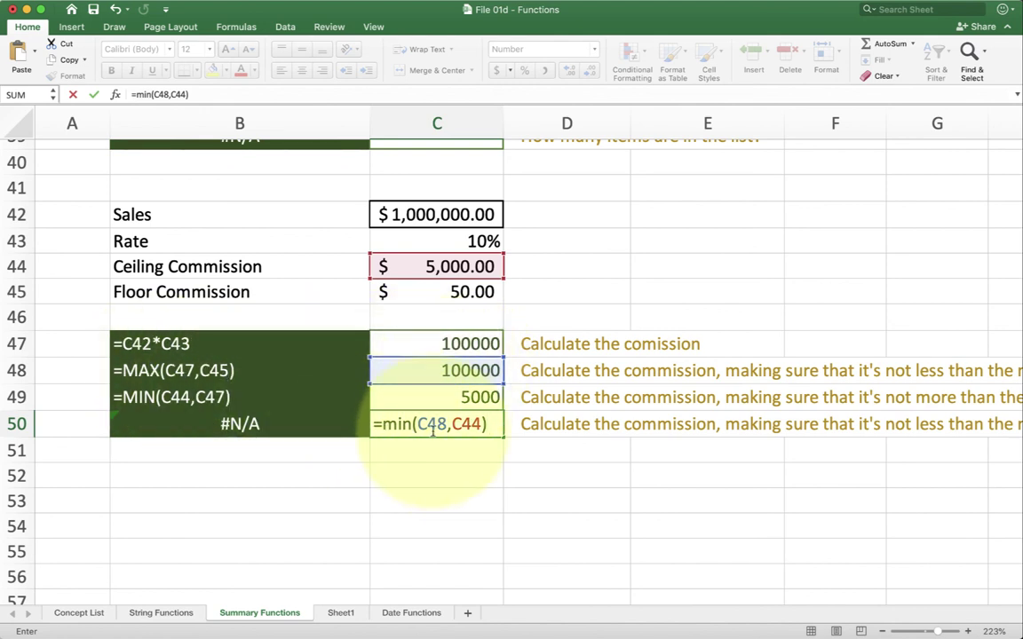
key("Return")
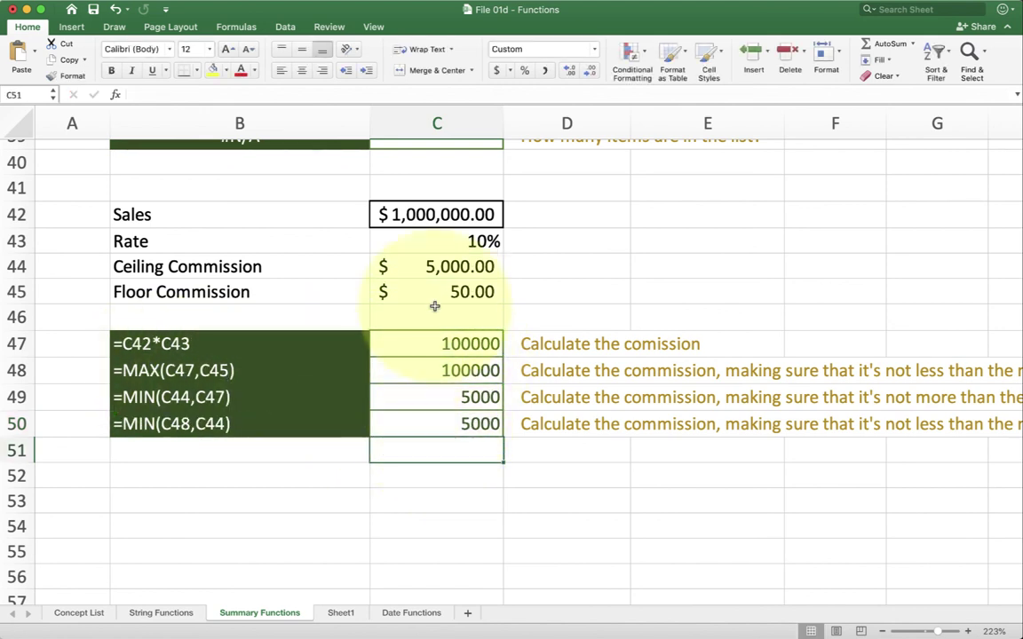
Set the Sales value in C42 back to 0.
left_click(433, 221)
type("0")
key("Return")
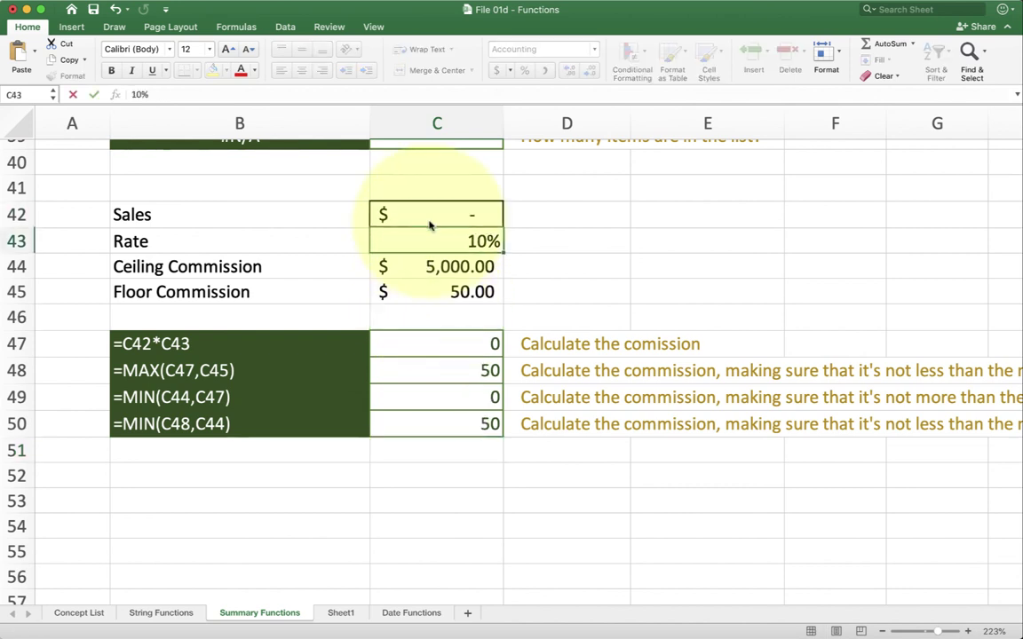
Inspect C48's =MAX(C47,C45) formula, now returning the 50 floor.
left_click(453, 370)
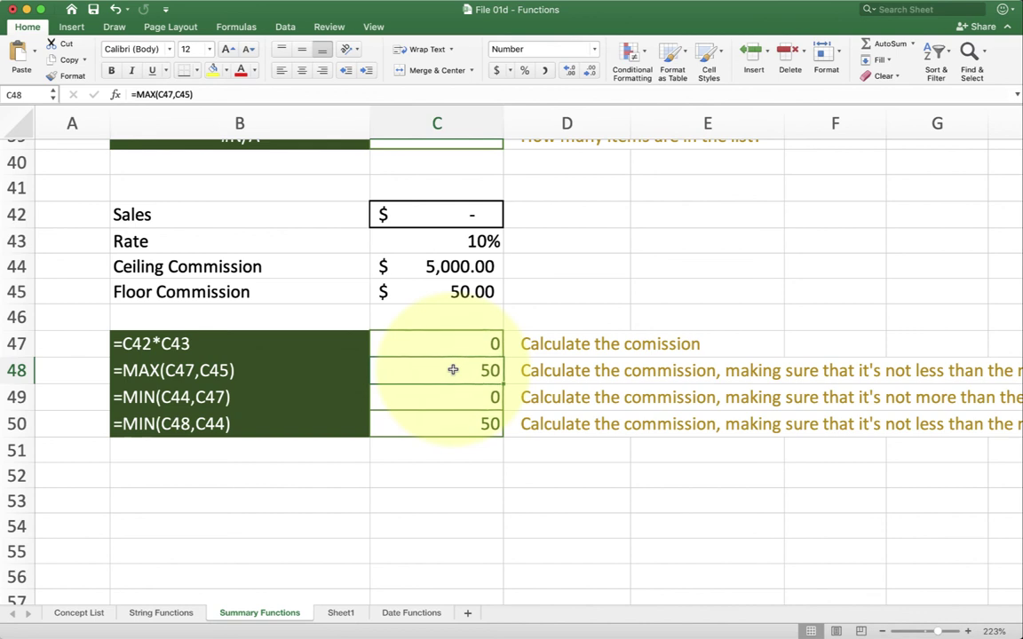
double_click(445, 370)
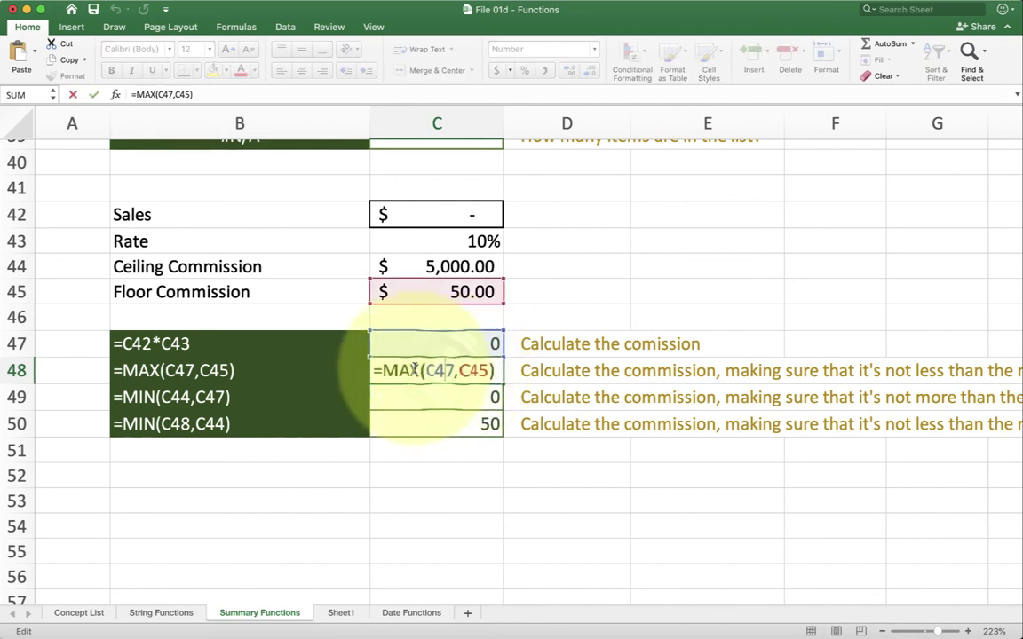
left_click(472, 370)
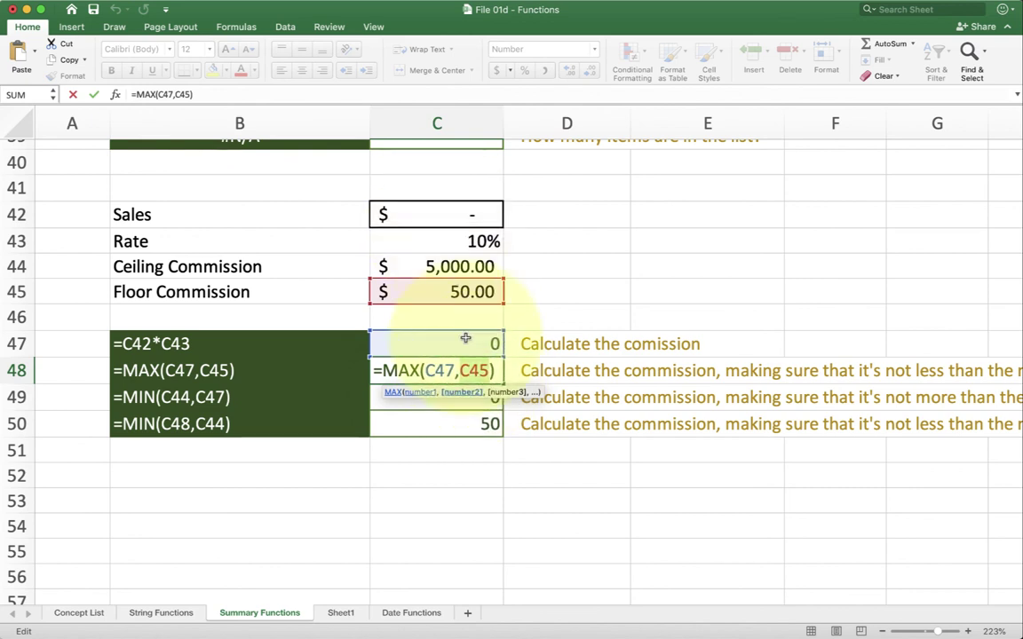
key("Return")
Review C50's =MIN(C48,C44) formula, also returning 50.
left_click(447, 420)
double_click(455, 425)
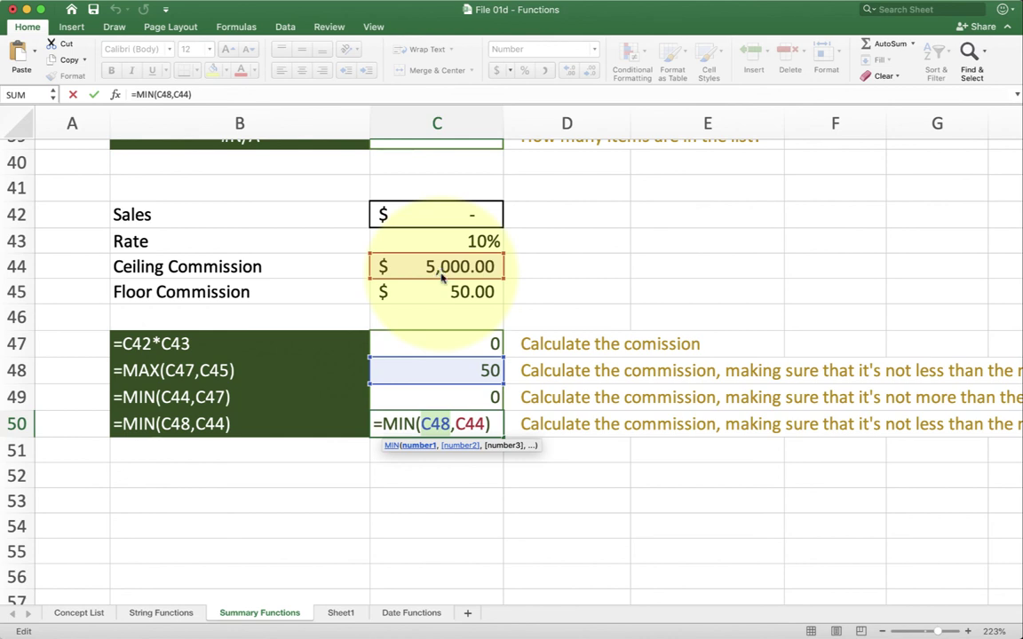
key("Return")
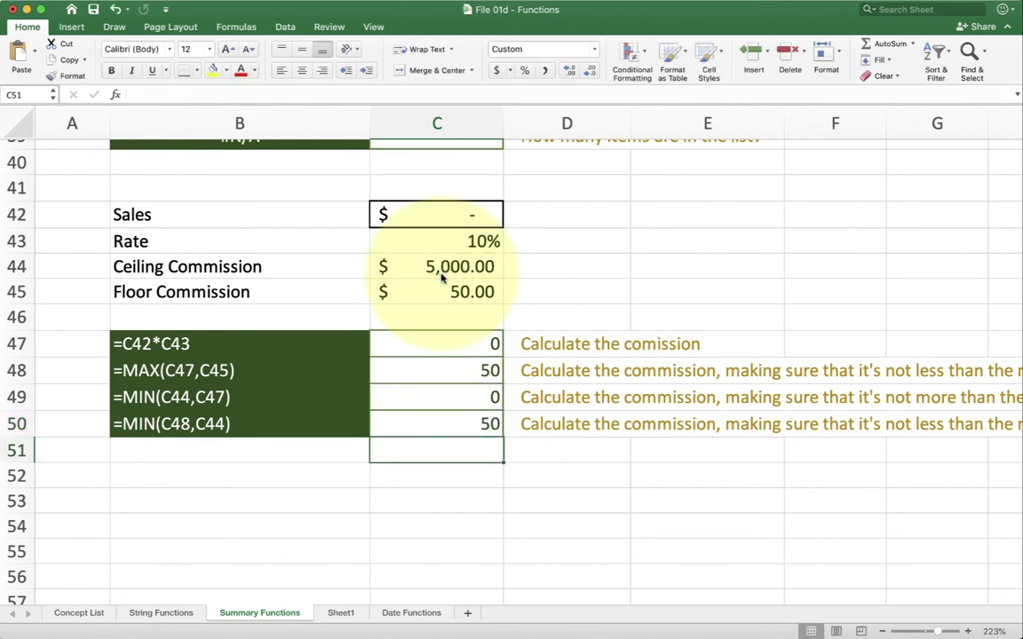
left_click(441, 422)
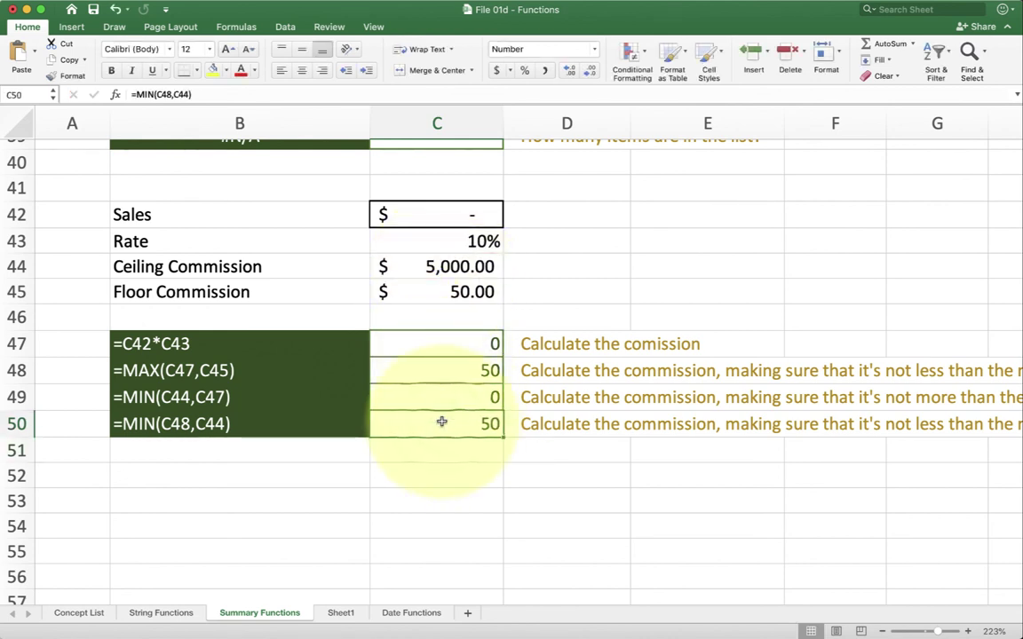
double_click(439, 423)
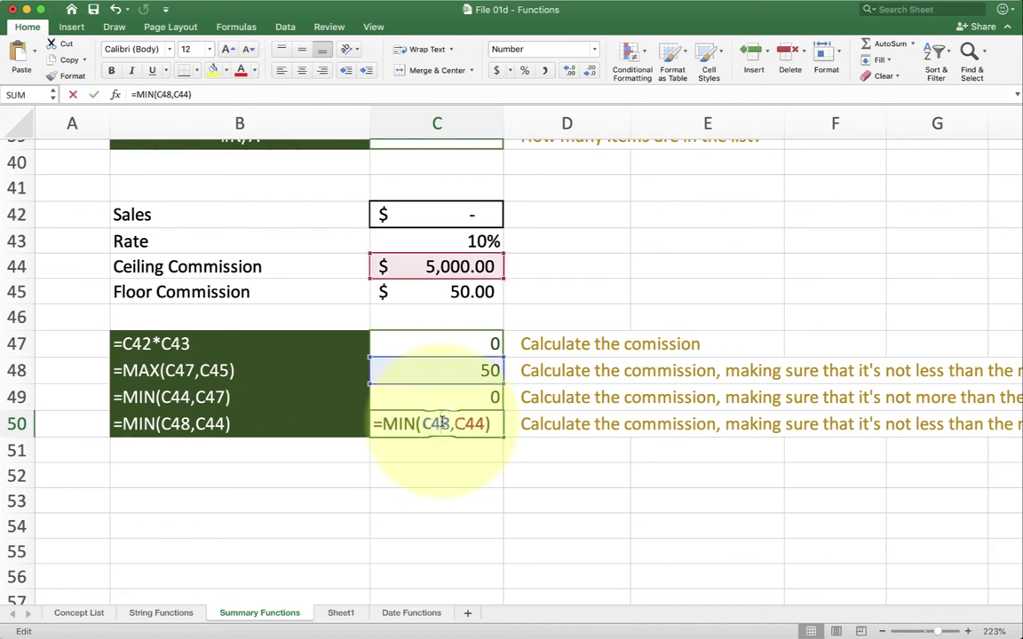
Replace C48 in C50 with MAX(C47, C45), giving =MIN(MAX(C47, C45),C44) returning 50.
left_click(435, 423)
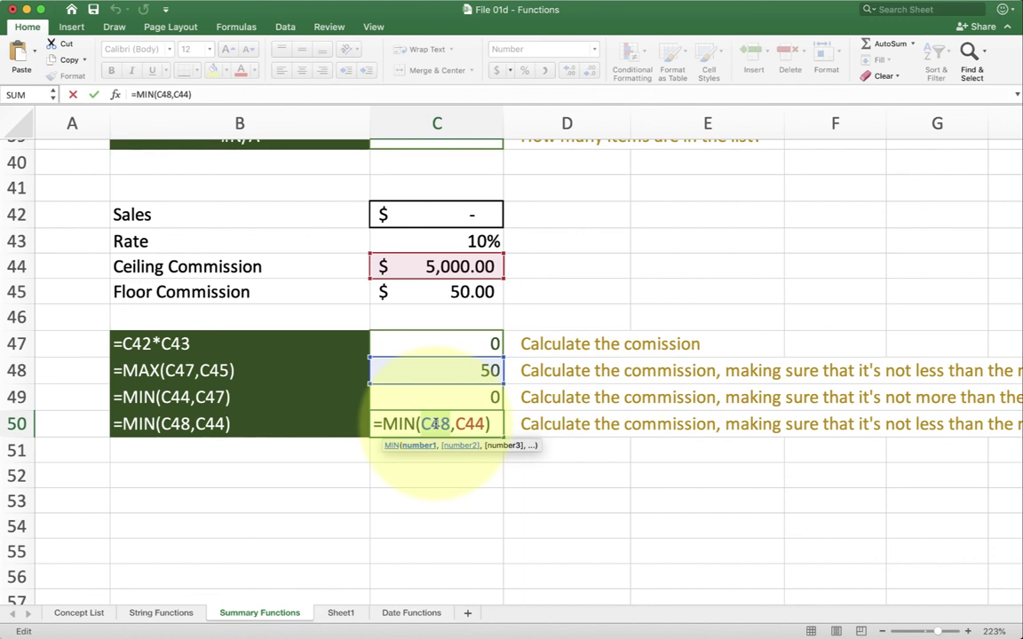
type("MAX(")
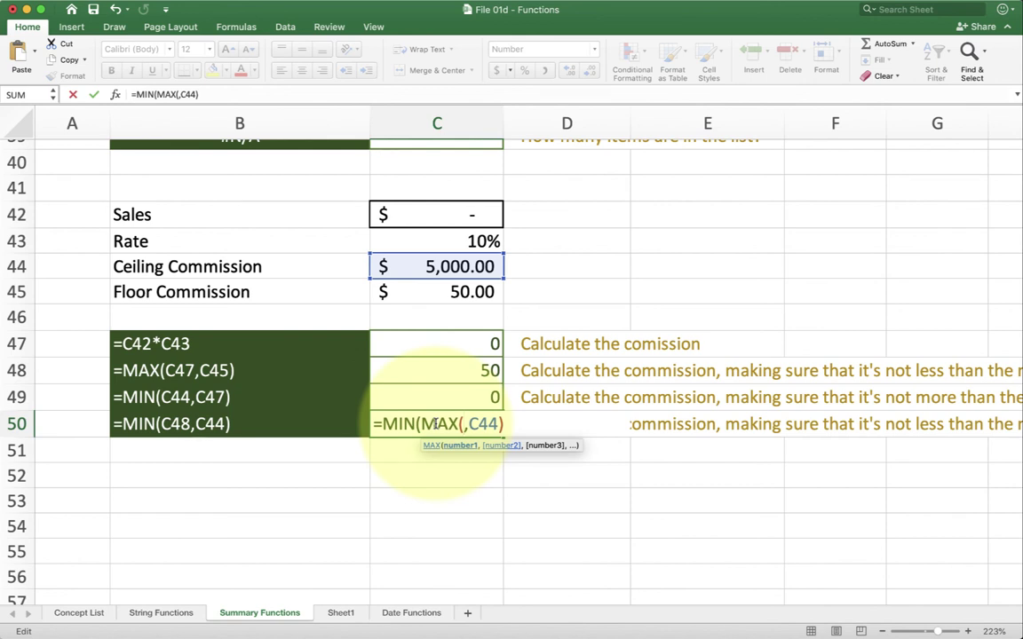
type("c")
type("47, c45")
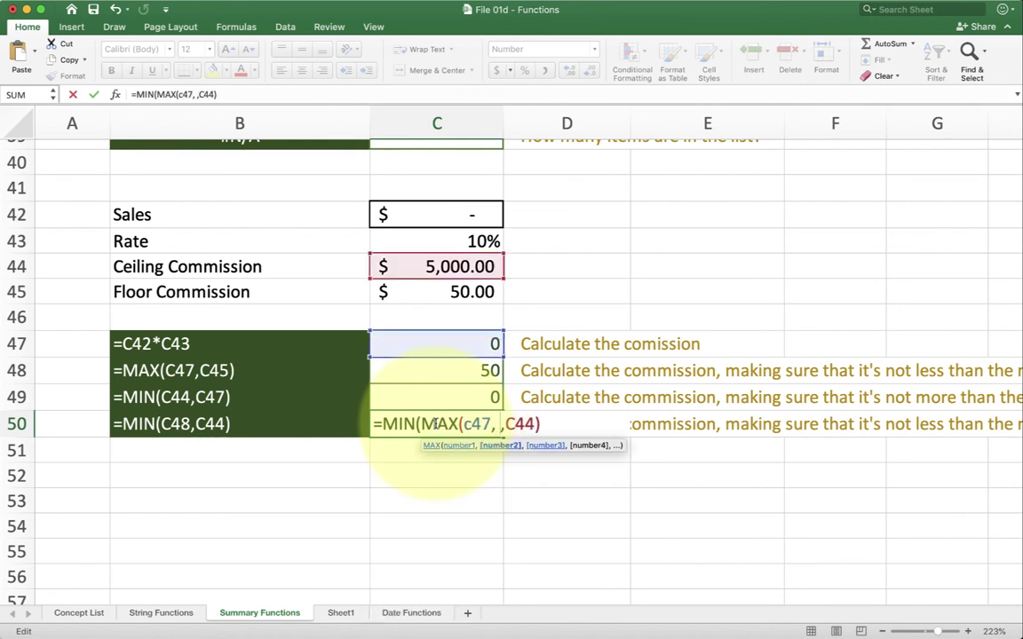
type(")")
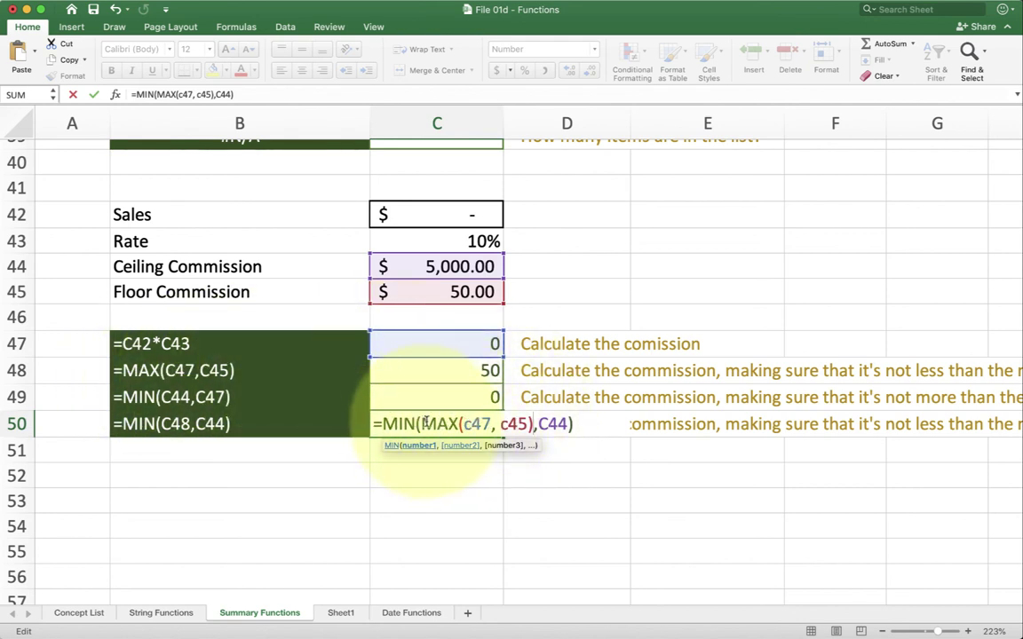
left_click_drag(462, 425, 494, 424)
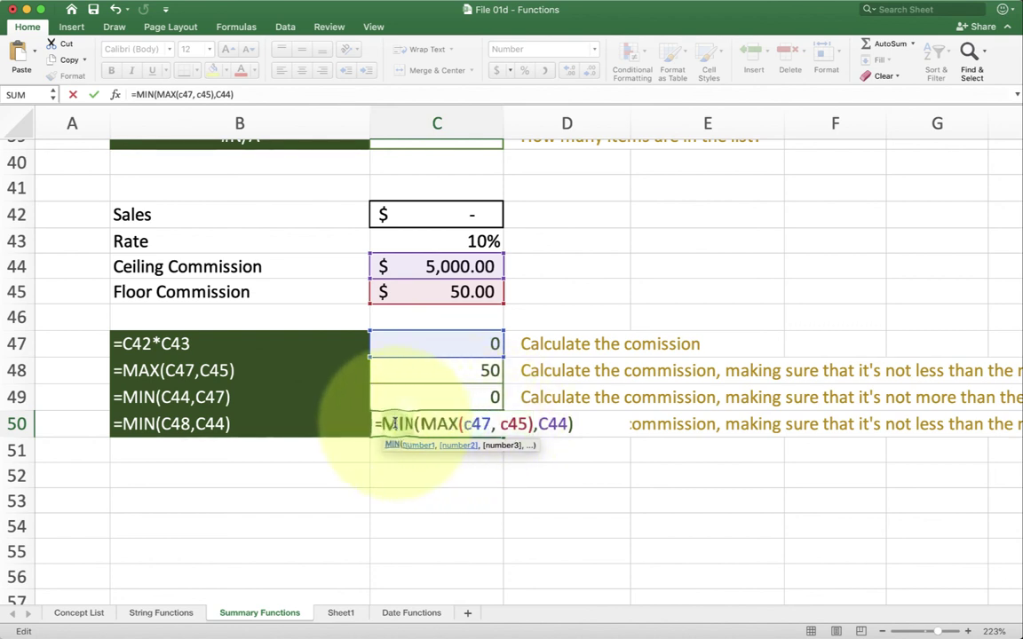
left_click(551, 425)
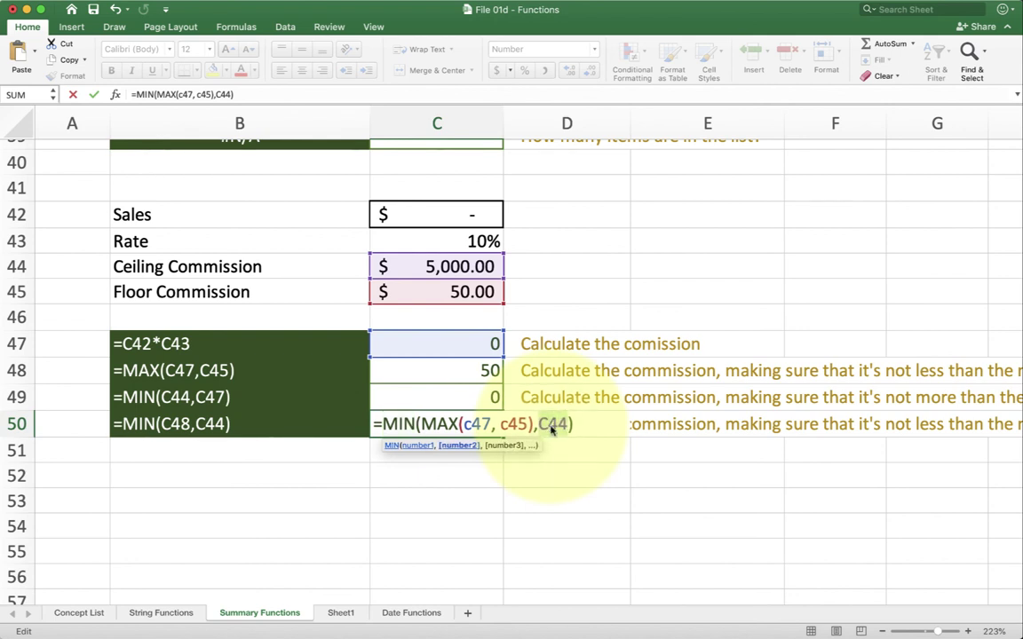
key("Return")
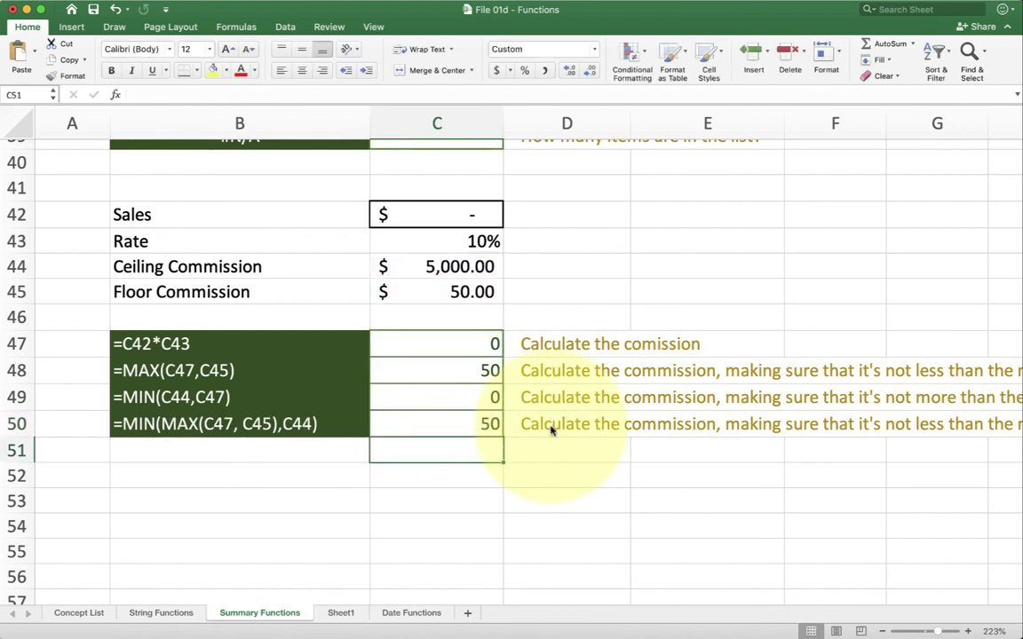